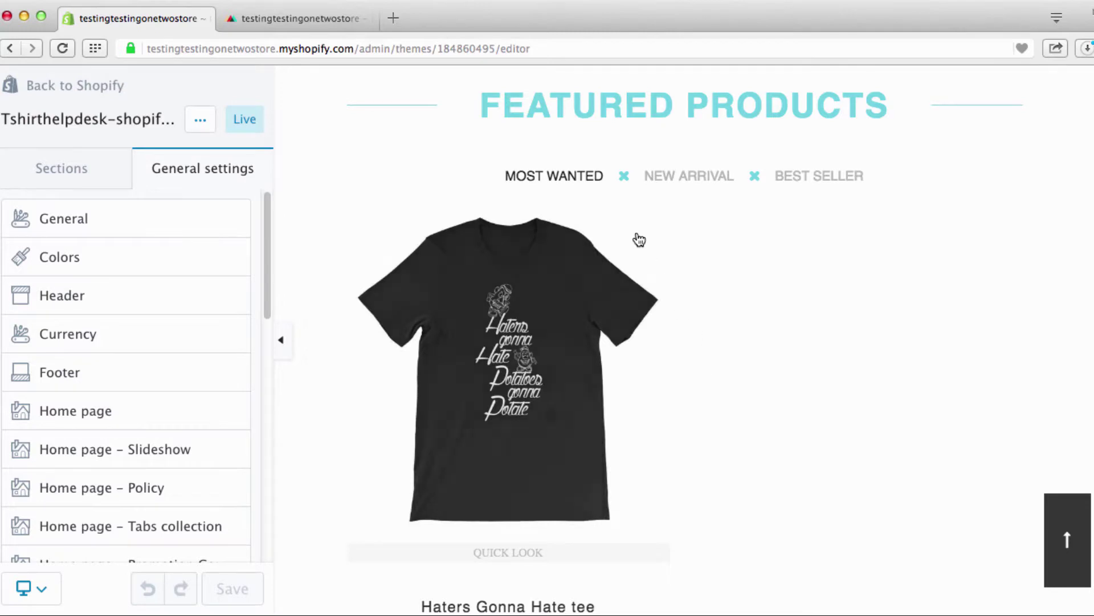
Return from the theme editor to the Shopify admin and open the Products list
mouse_move(609, 286)
mouse_move(537, 268)
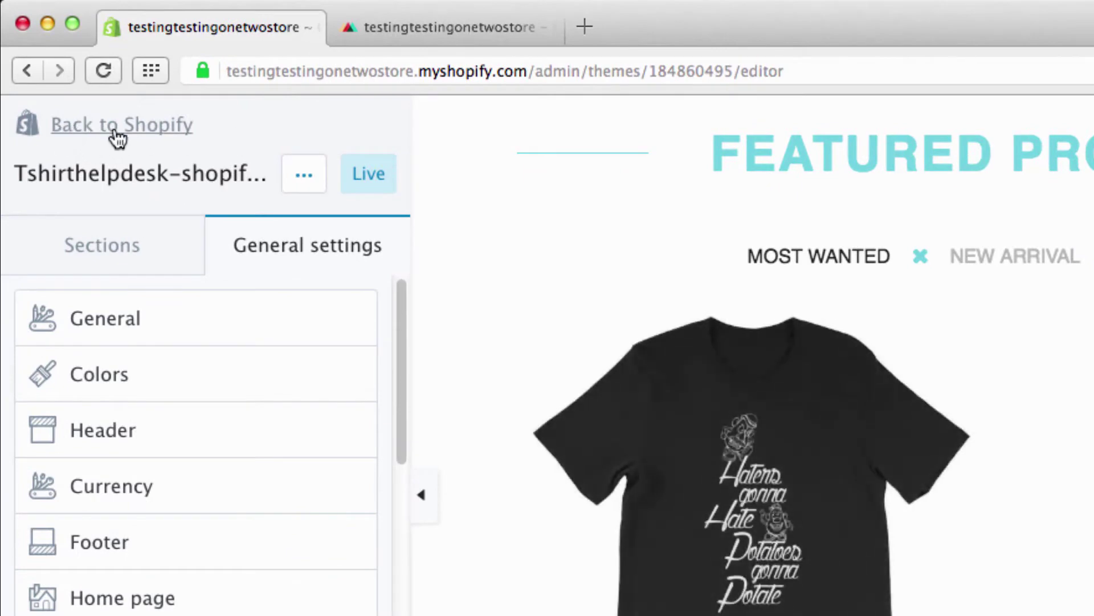
left_click(117, 136)
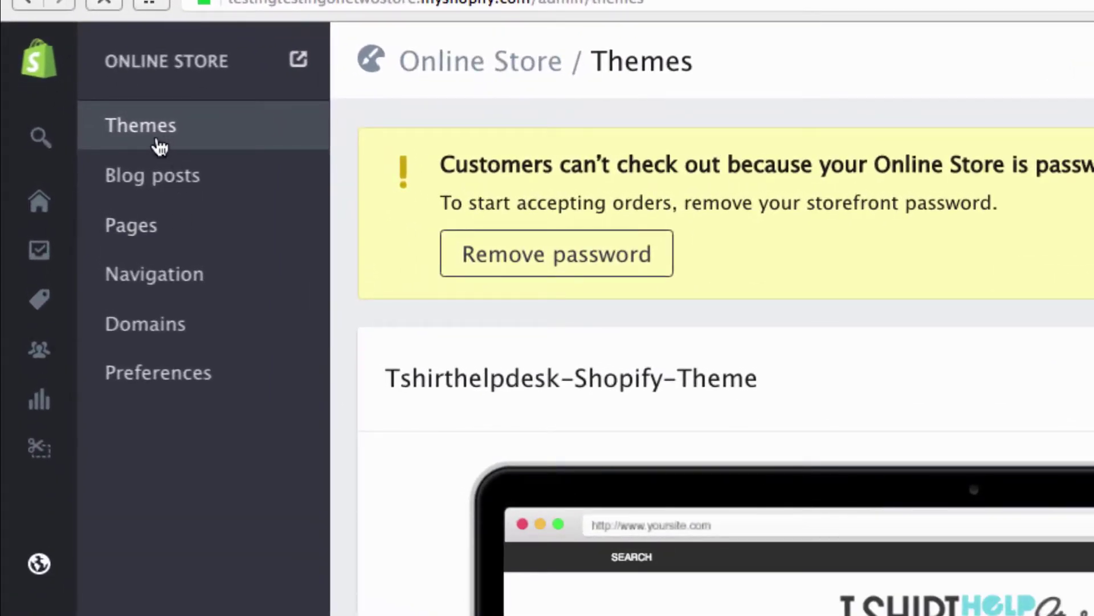
mouse_move(39, 73)
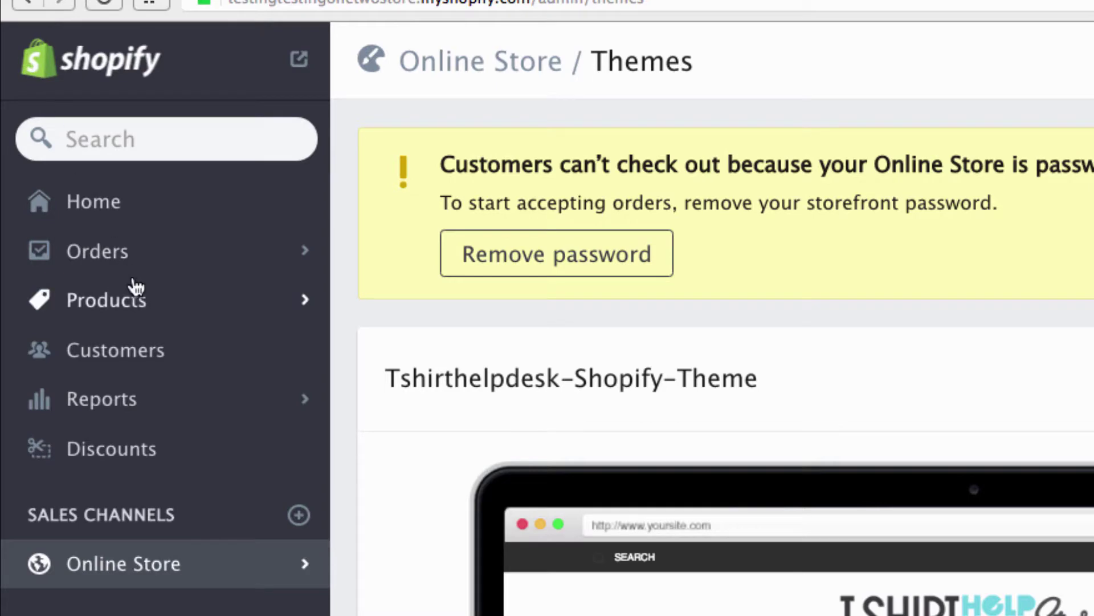
left_click(129, 307)
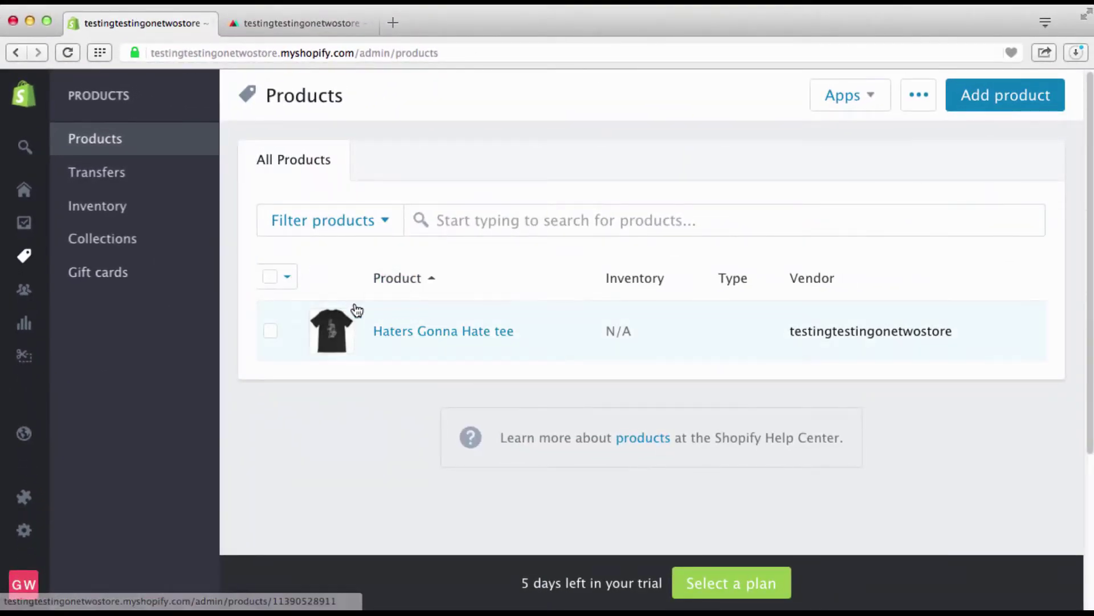
Open the Haters Gonna Hate tee and review its two images and M/L/XL variants at $24.99
left_click(443, 331)
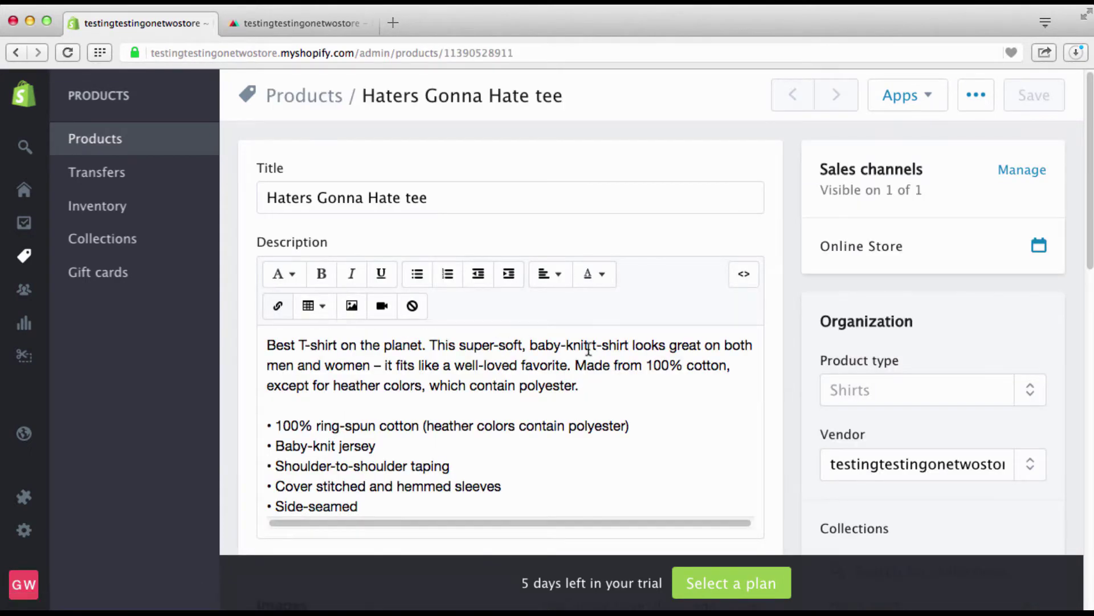
scroll(589, 349, "down", 7)
scroll(588, 349, "up", 1)
mouse_move(427, 302)
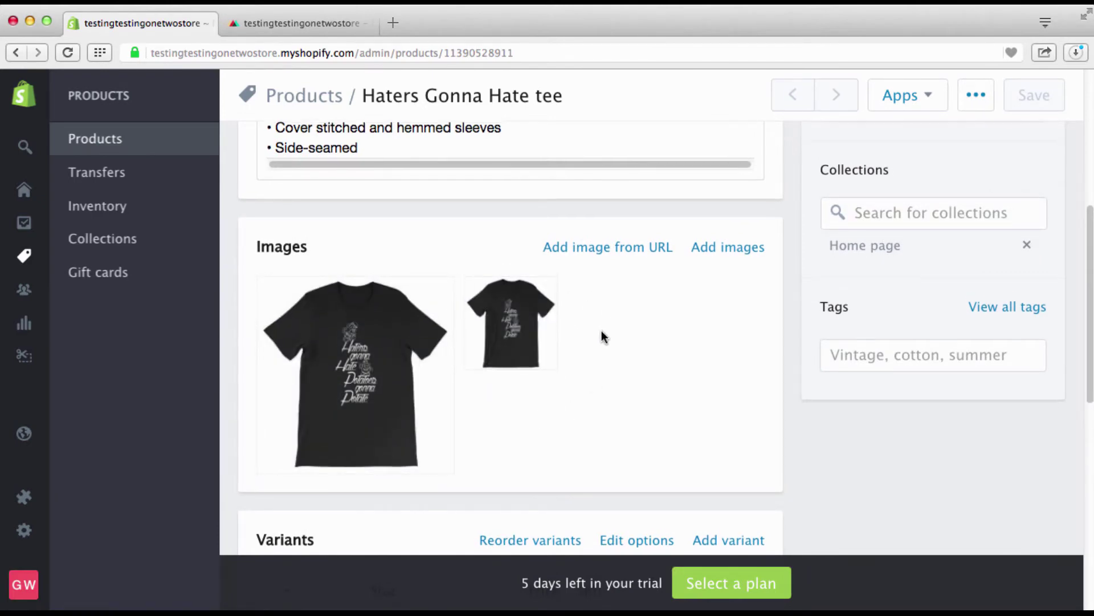
scroll(600, 330, "up", 3)
scroll(602, 333, "down", 7)
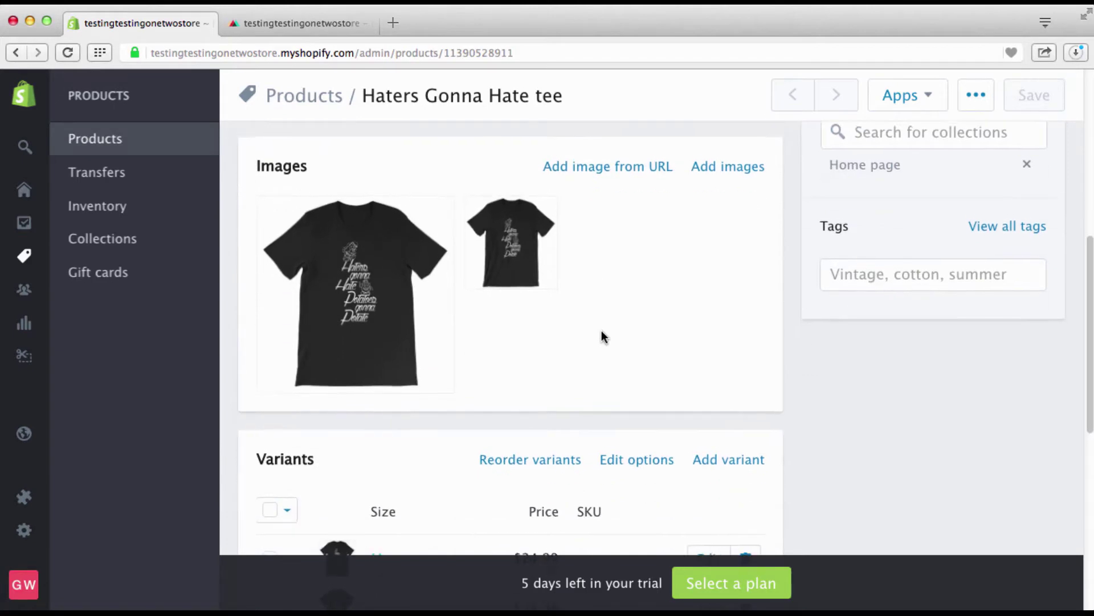
scroll(603, 337, "down", 1)
scroll(602, 337, "up", 6)
scroll(601, 336, "down", 12)
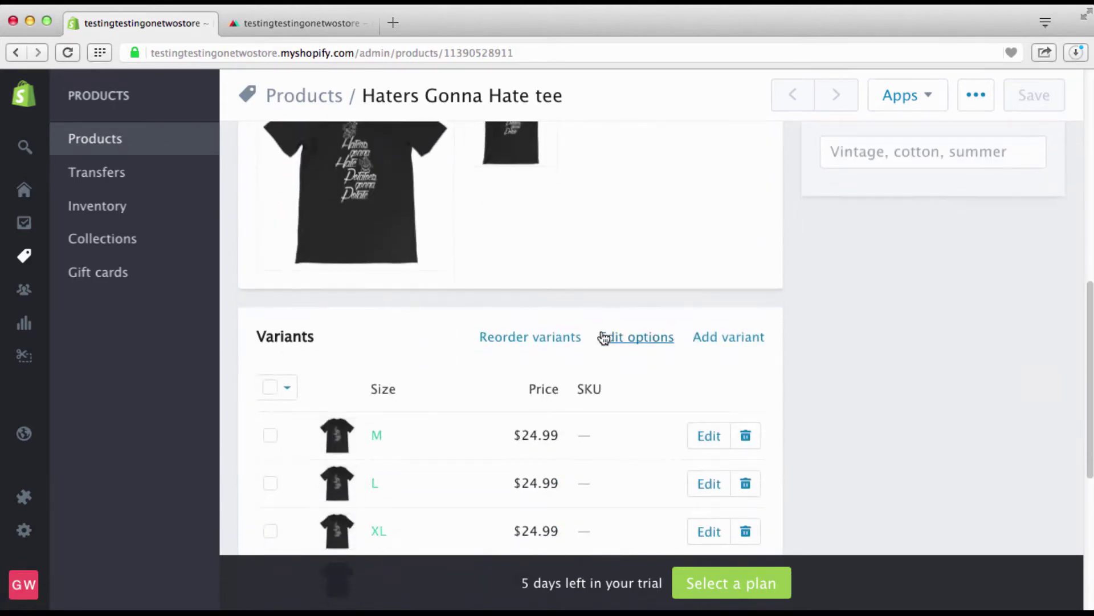
scroll(684, 268, "up", 15)
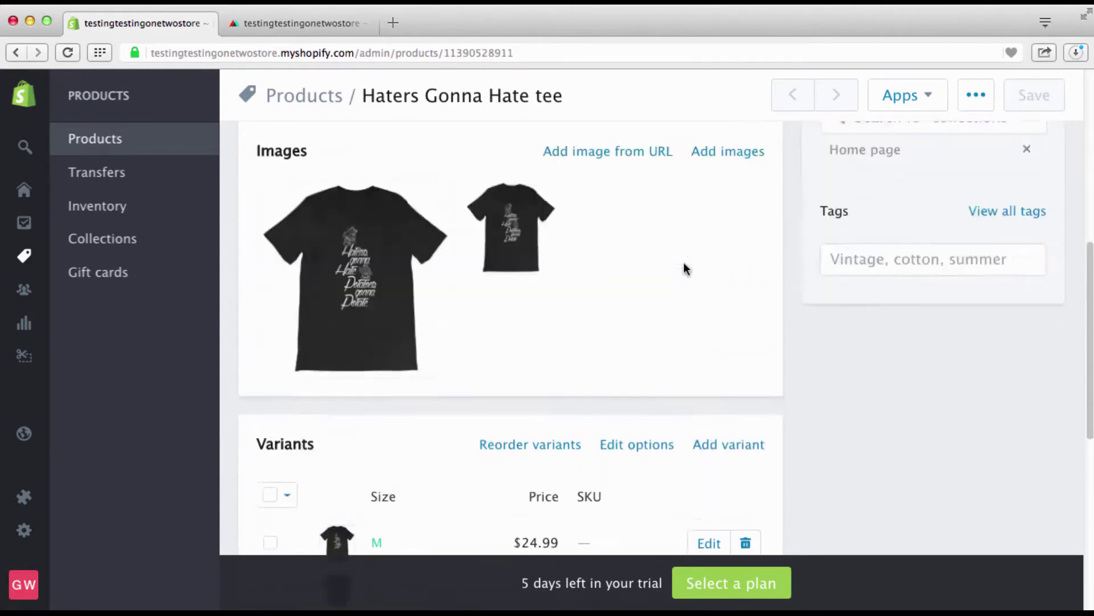
scroll(614, 393, "down", 1)
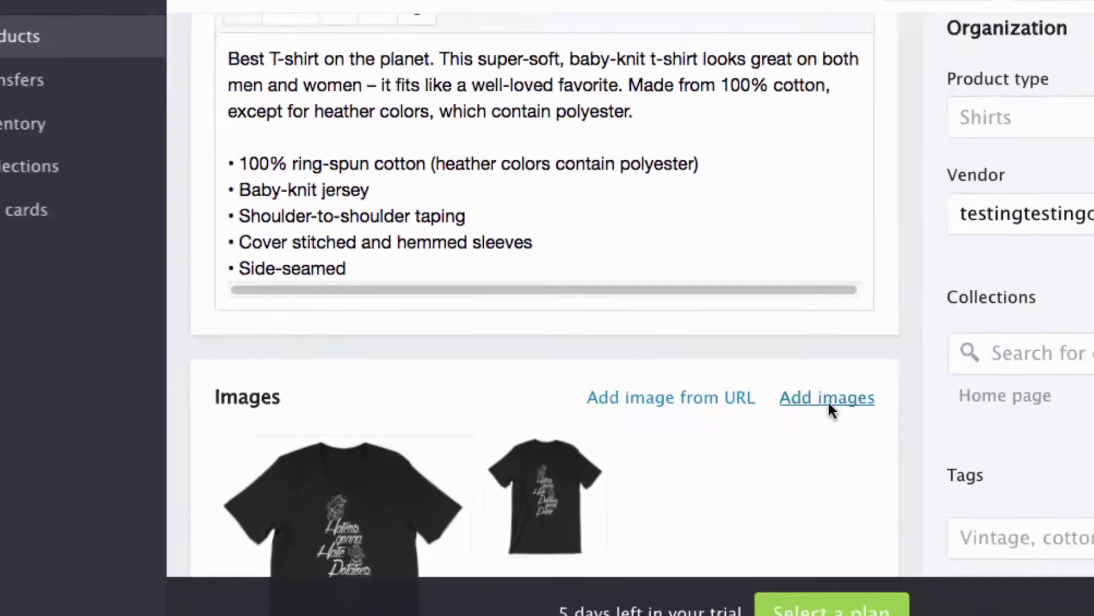
Upload 1.jpg from the thumbs for shopify site folder as a new tee image
left_click(928, 360)
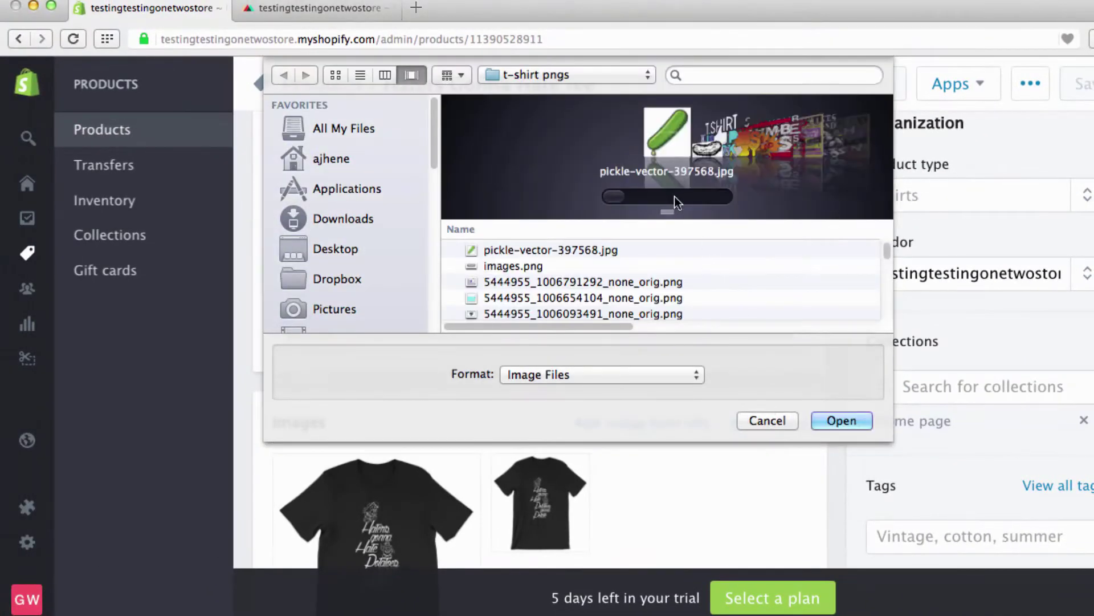
left_click(639, 74)
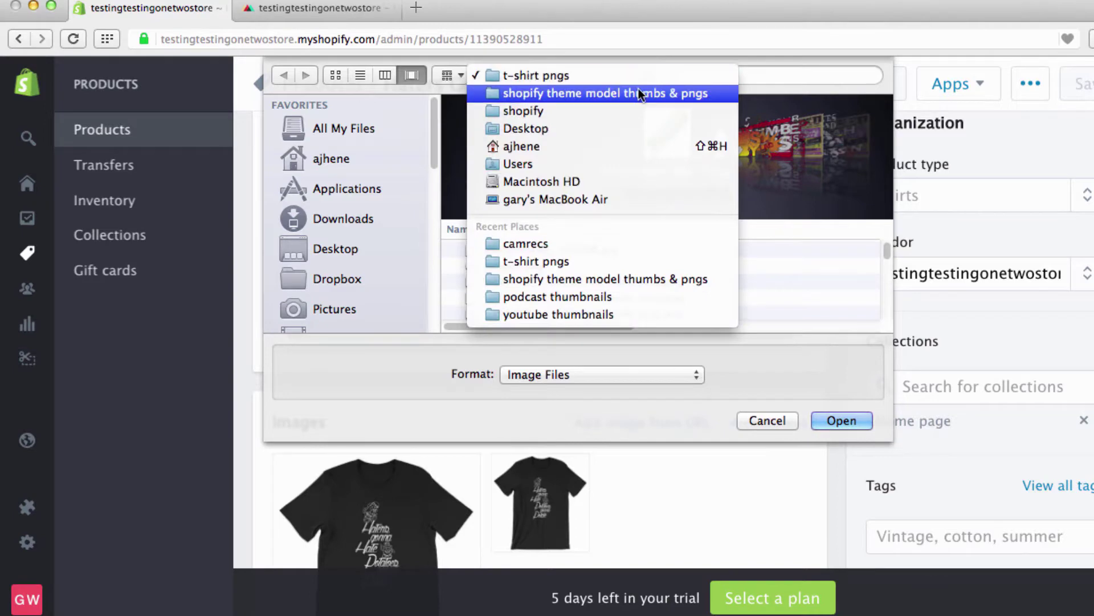
left_click(638, 87)
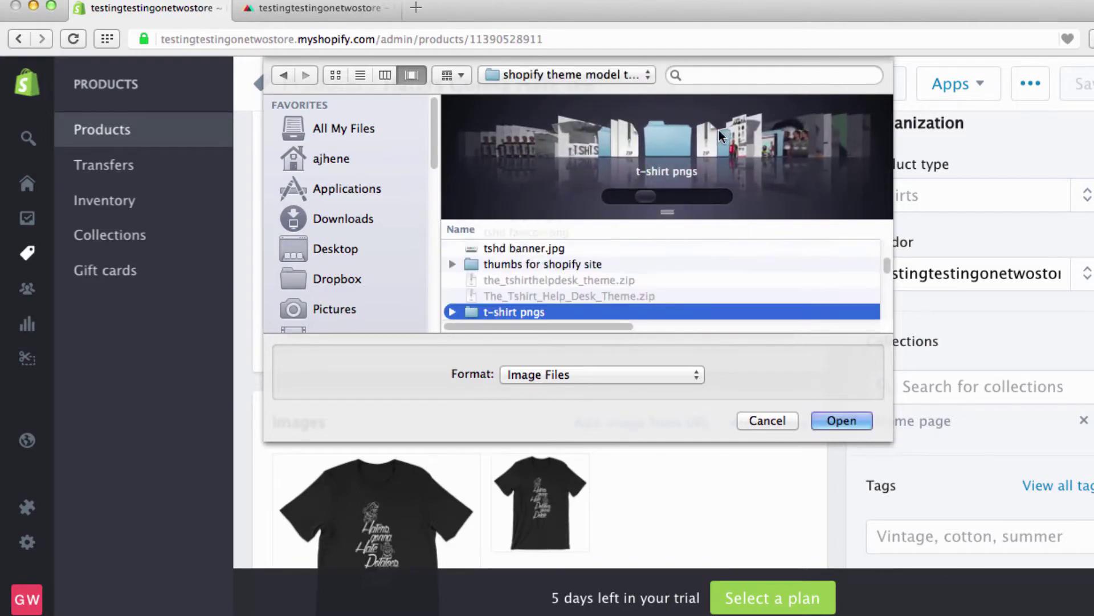
left_click(587, 263)
double_click(587, 263)
left_click_drag(678, 191, 632, 150)
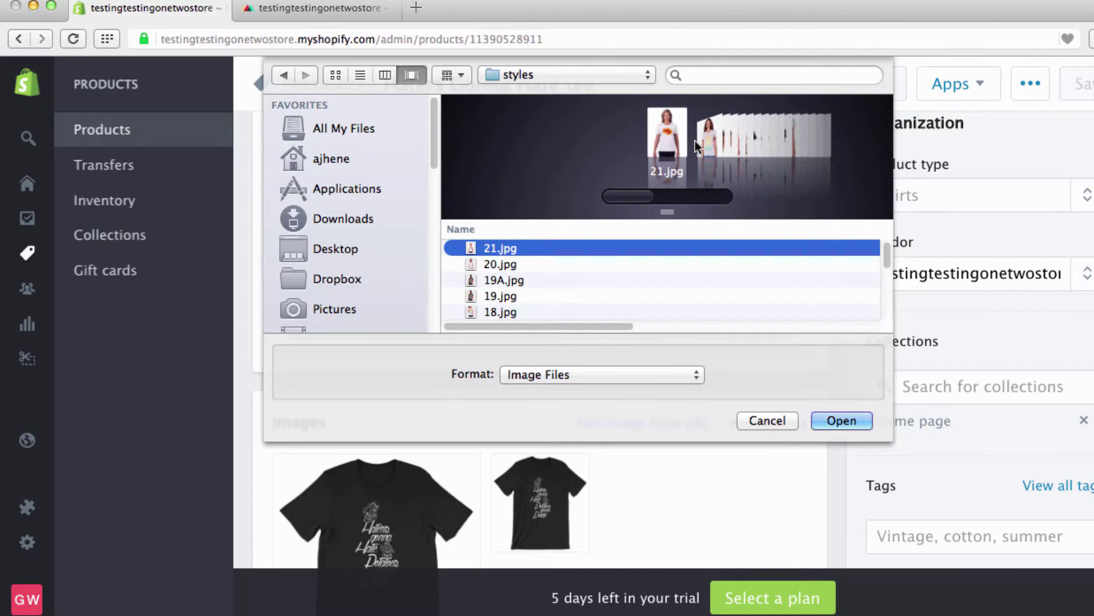
left_click(722, 142)
left_click(721, 146)
left_click_drag(632, 197, 733, 198)
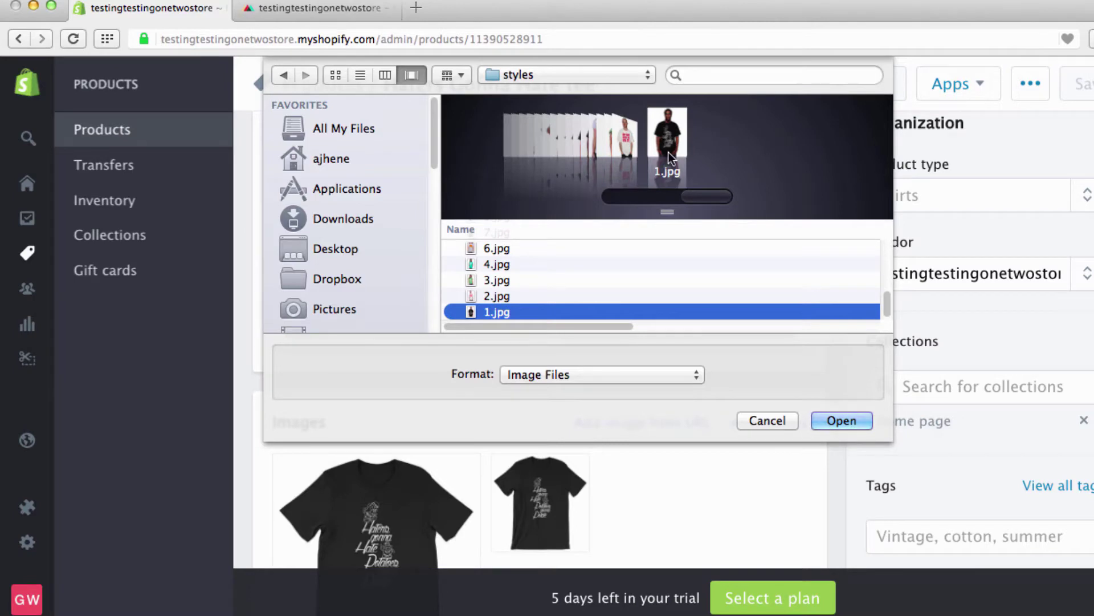
left_click(837, 420)
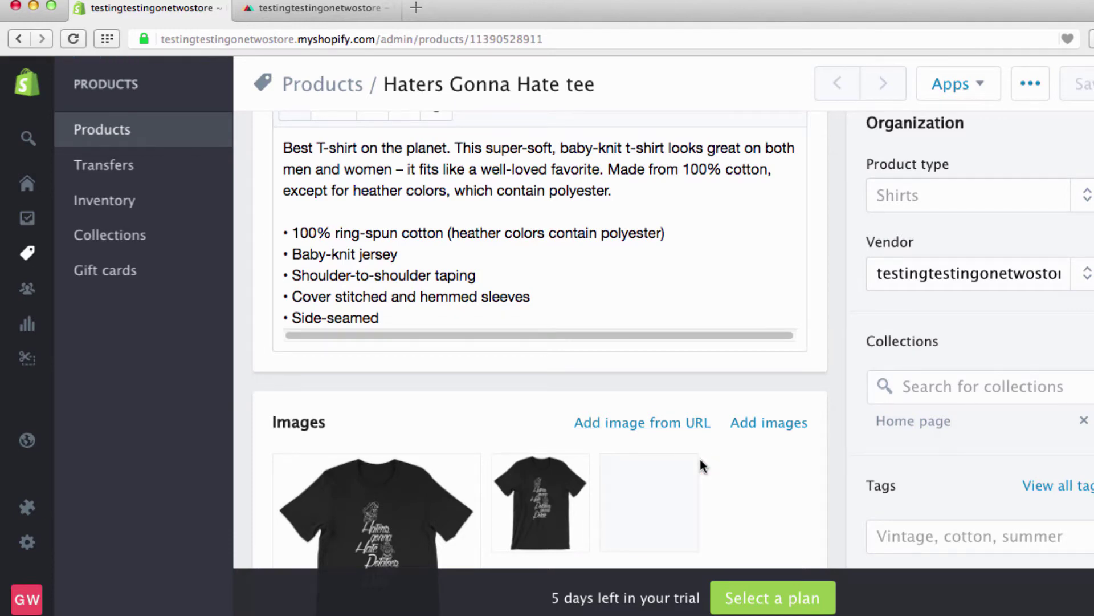
Drag the 1.jpg model photo into the first image slot of the tee
scroll(717, 494, "down", 3)
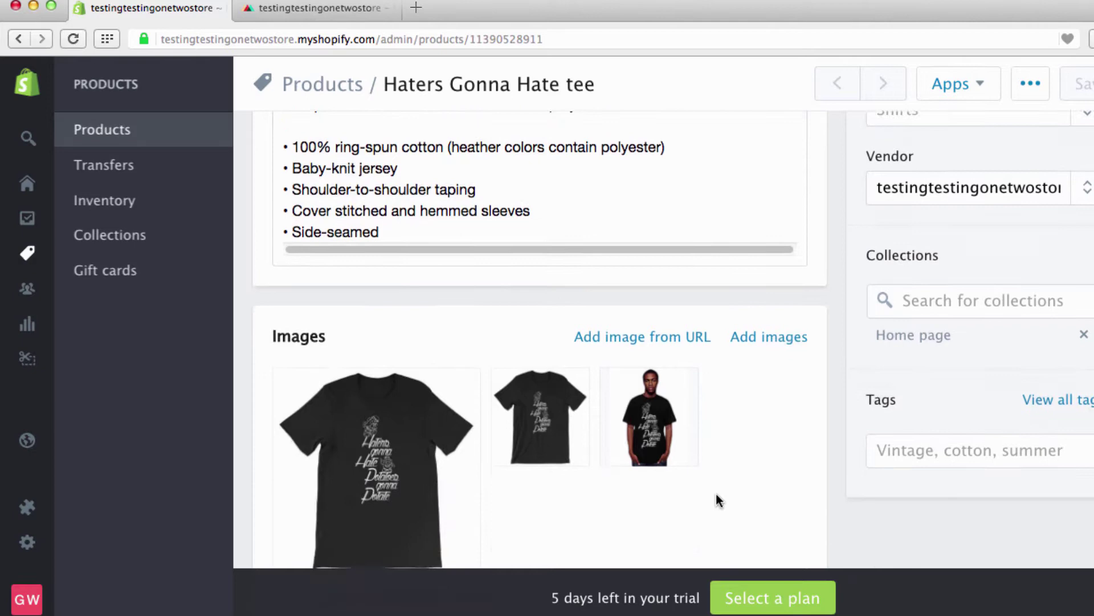
mouse_move(658, 342)
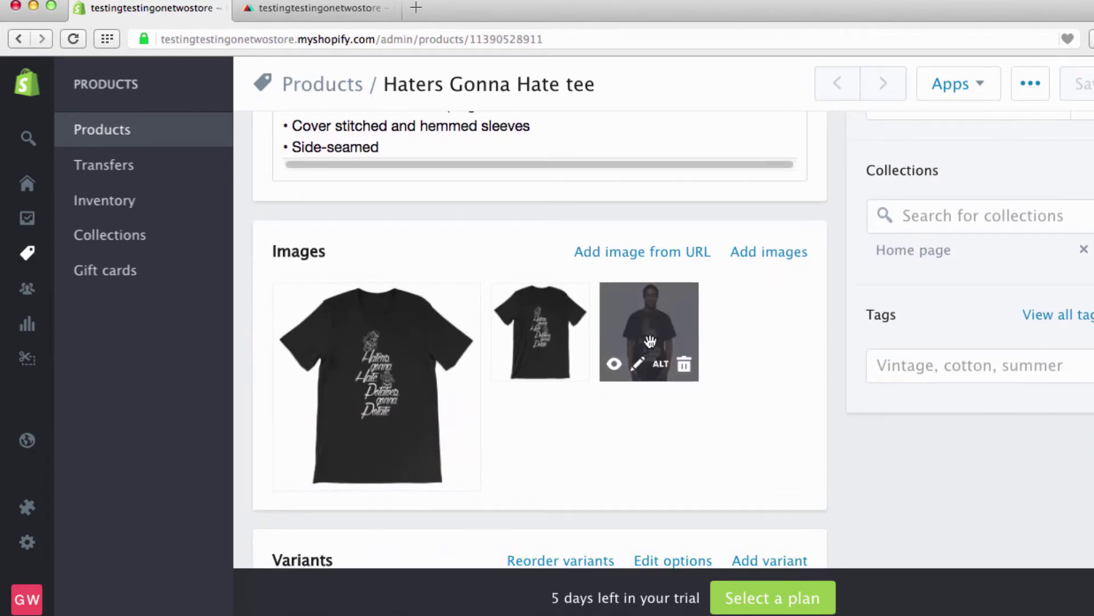
left_click_drag(648, 327, 388, 338)
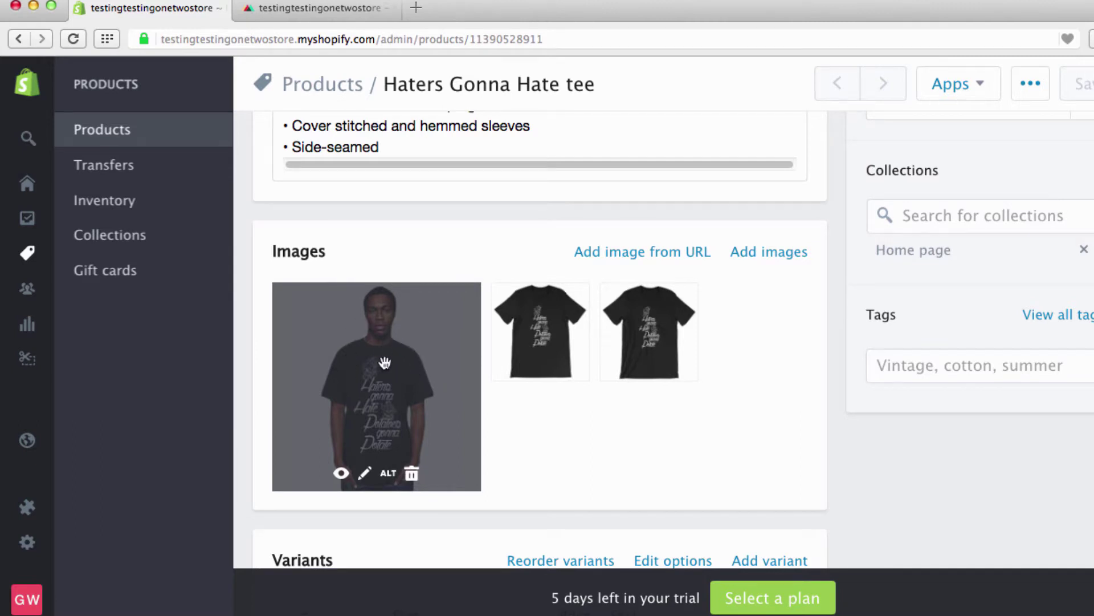
scroll(396, 345, "up", 1)
scroll(396, 344, "down", 1)
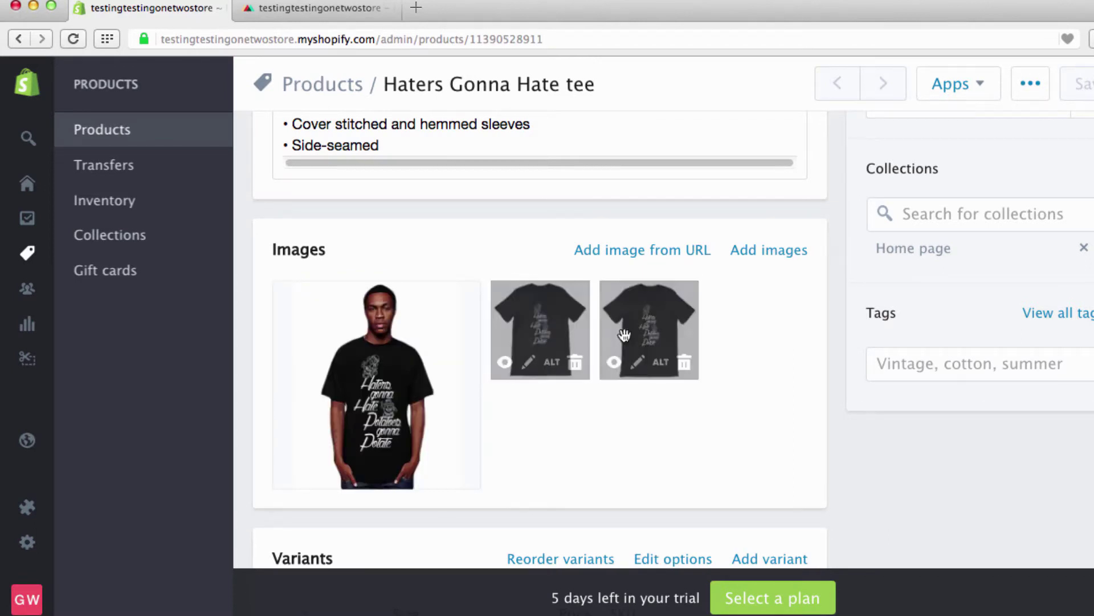
Delete the duplicate plain black tee image, keeping the model photo and one tee shot
left_click(684, 363)
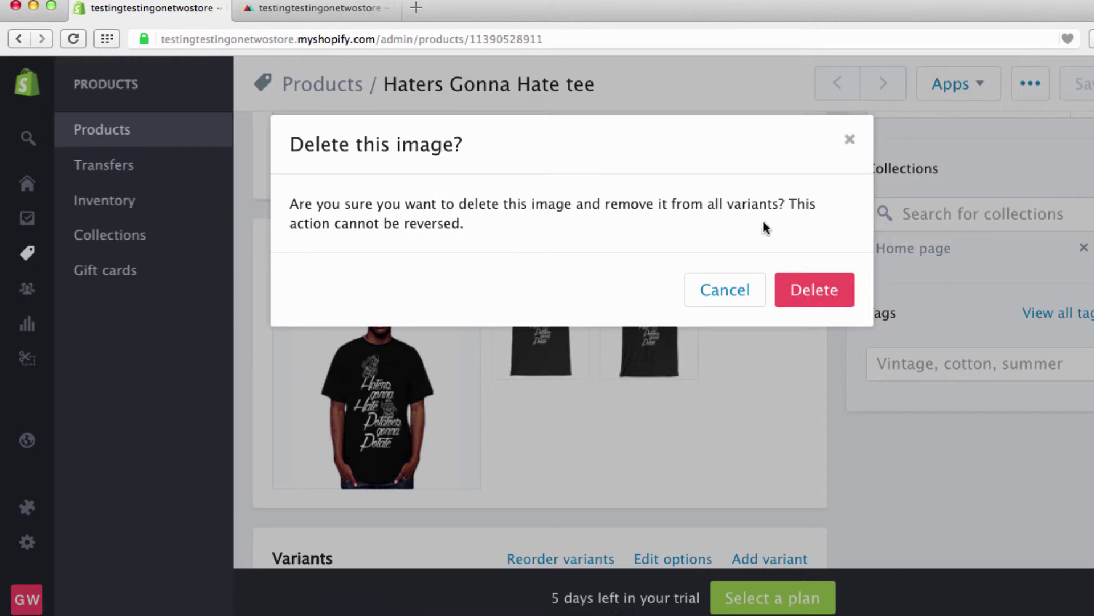
left_click(805, 293)
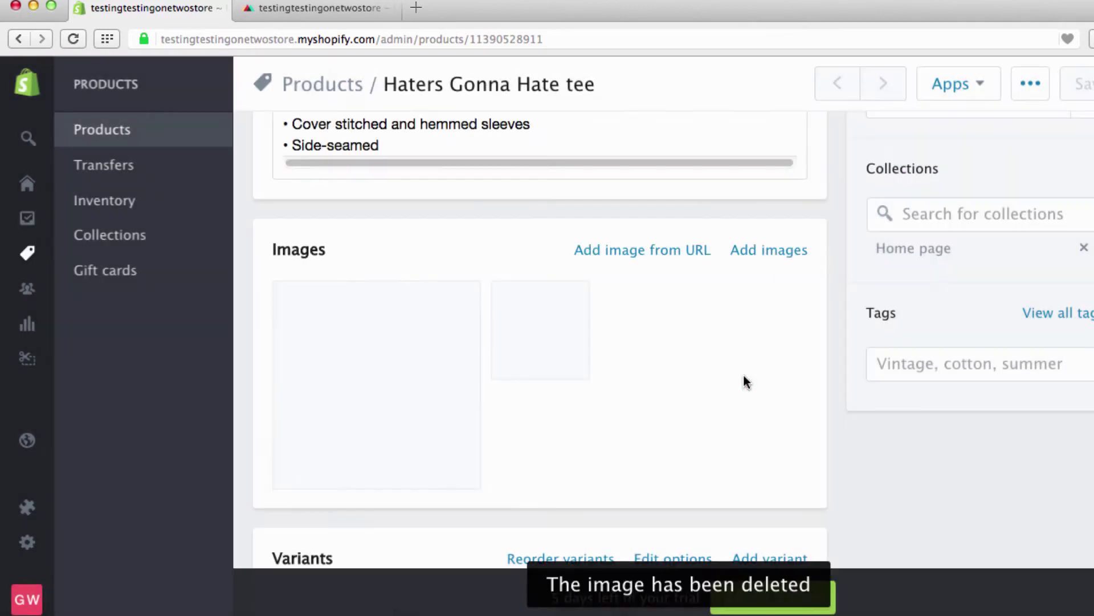
mouse_move(528, 359)
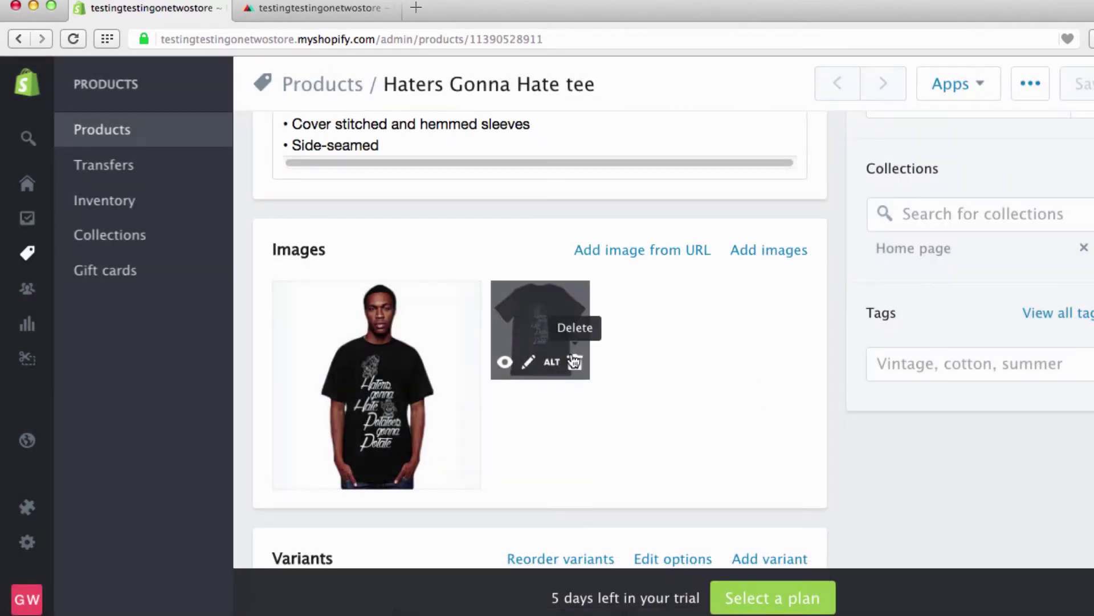
scroll(573, 360, "up", 2)
scroll(574, 361, "up", 3)
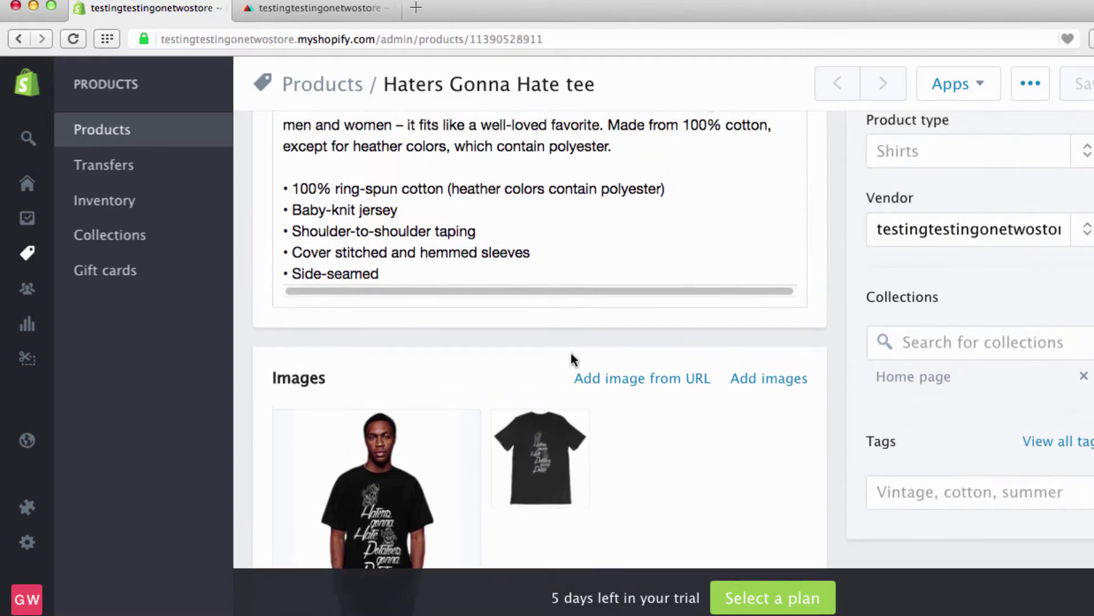
scroll(570, 351, "down", 3)
left_click_drag(901, 357, 831, 425)
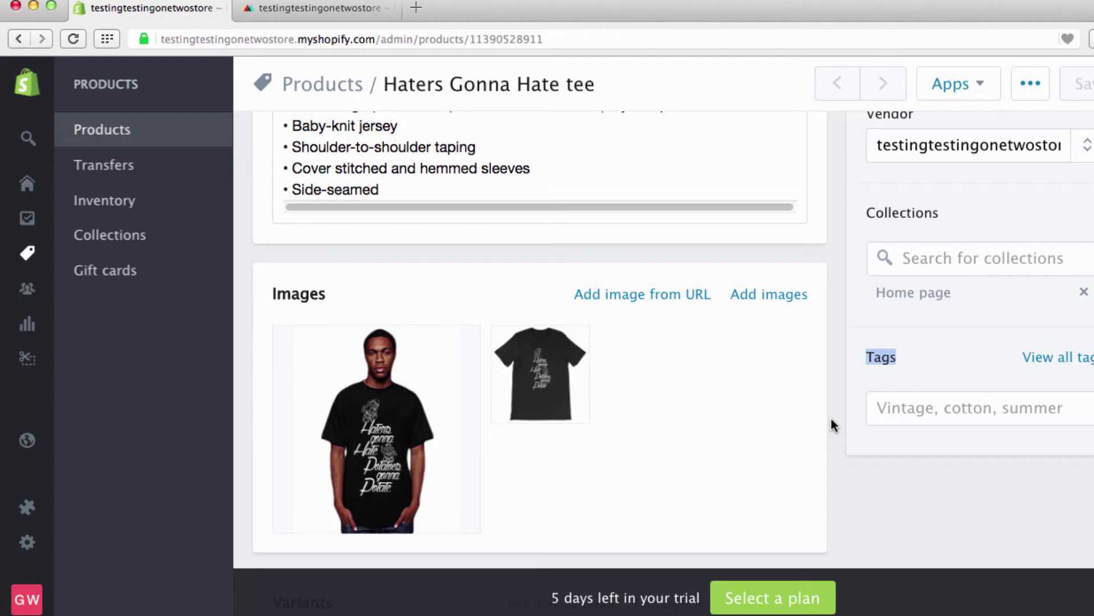
scroll(831, 419, "up", 10)
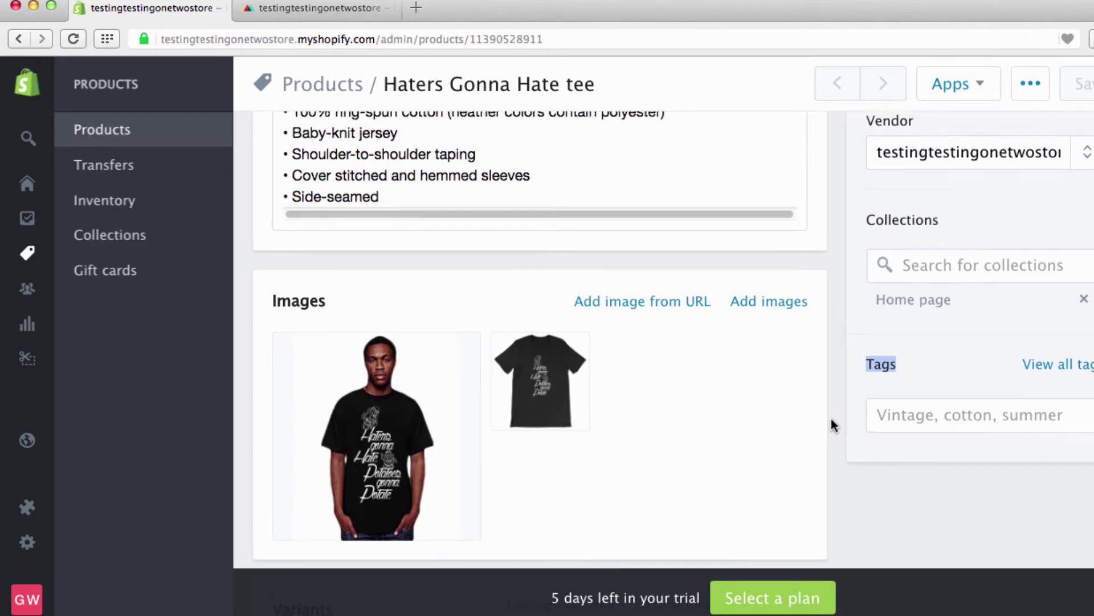
scroll(831, 418, "down", 5)
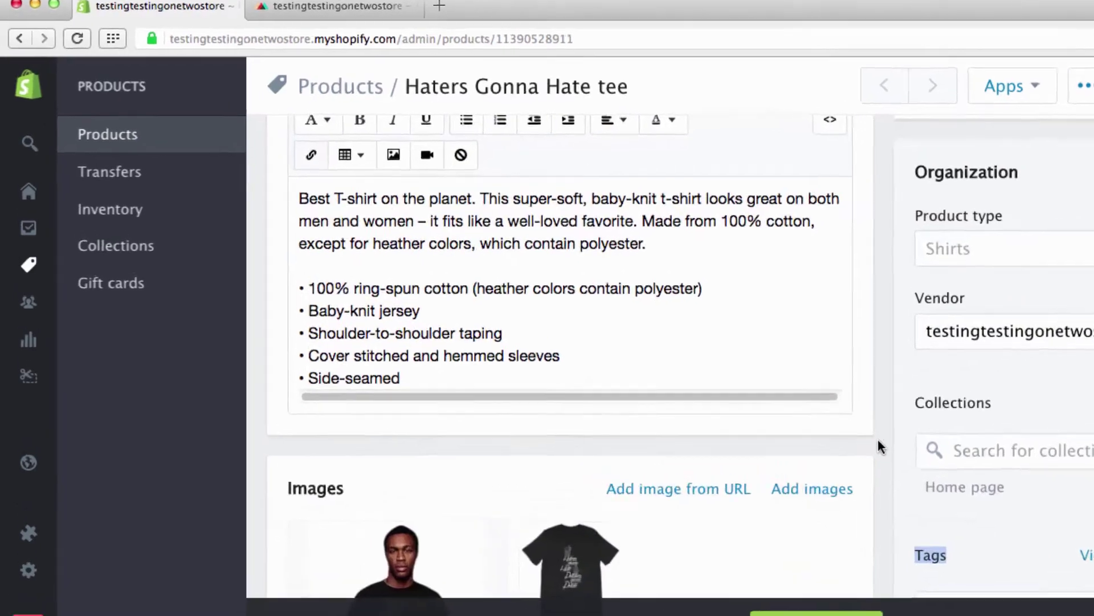
scroll(877, 437, "up", 2)
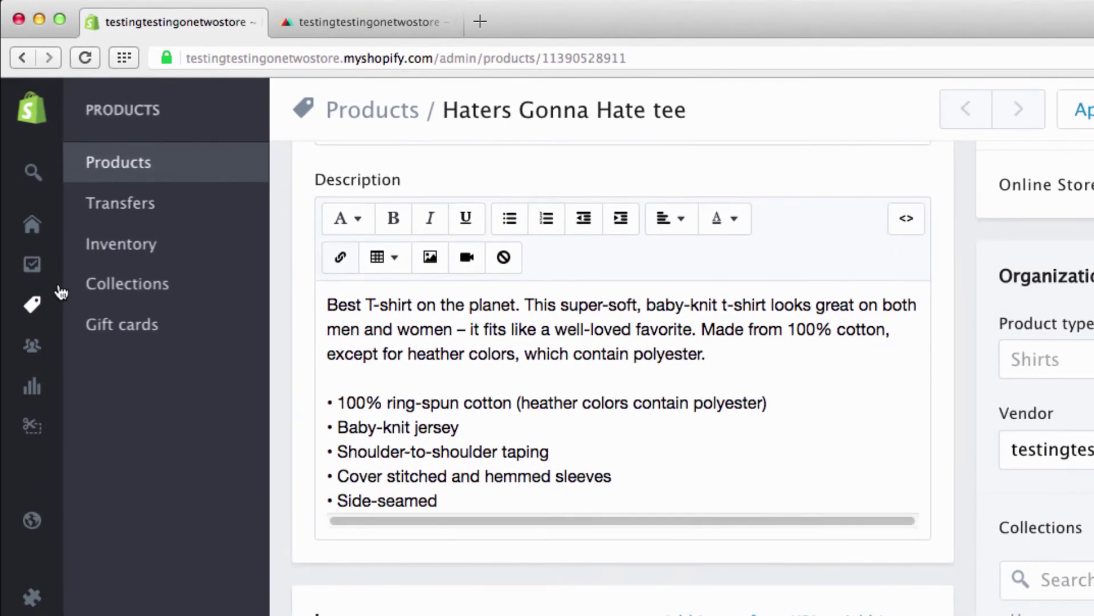
Customize the live Tshirthelpdesk-Shopify-Theme from Online Store > Themes
mouse_move(34, 433)
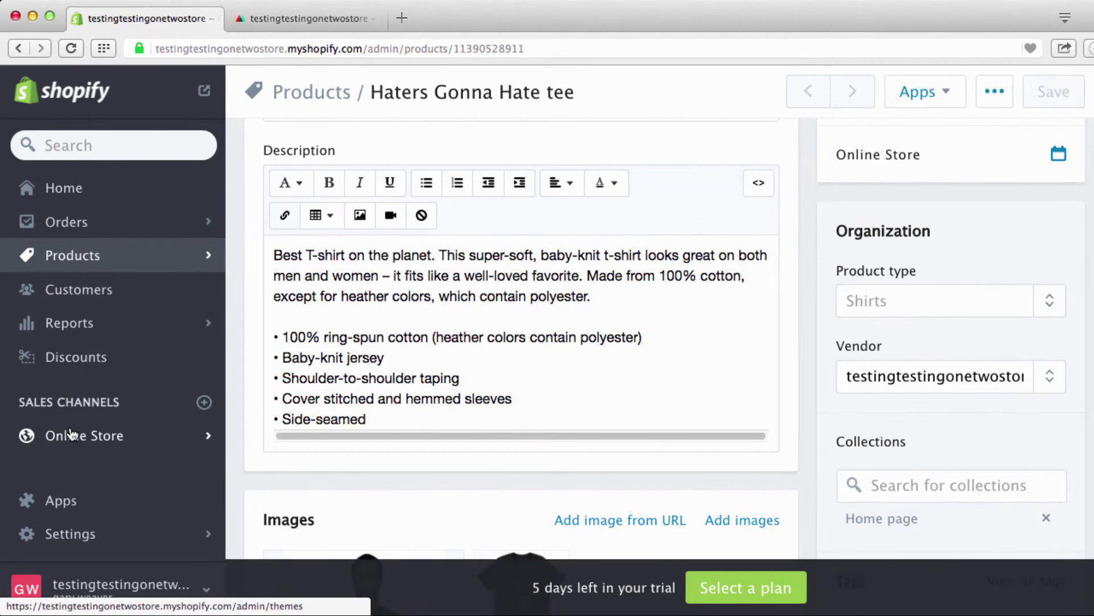
left_click(70, 432)
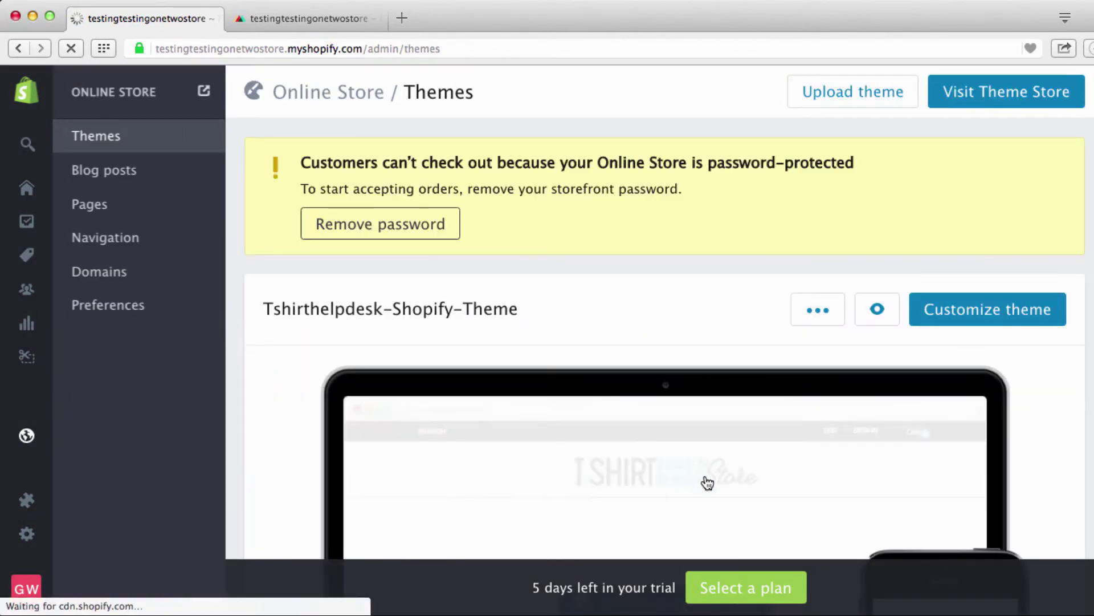
scroll(708, 482, "down", 5)
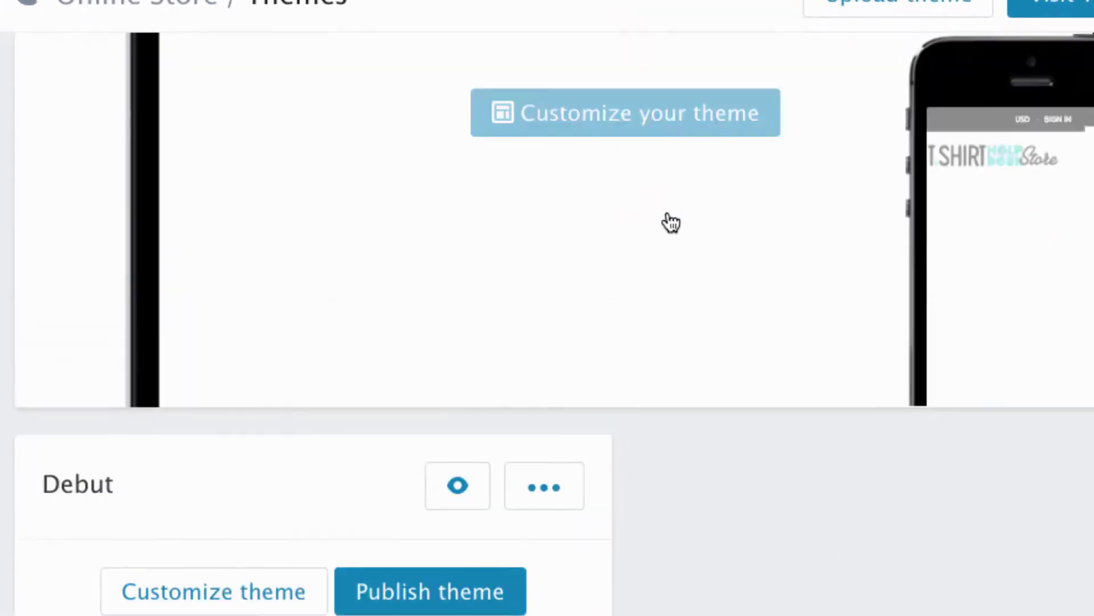
scroll(670, 223, "up", 5)
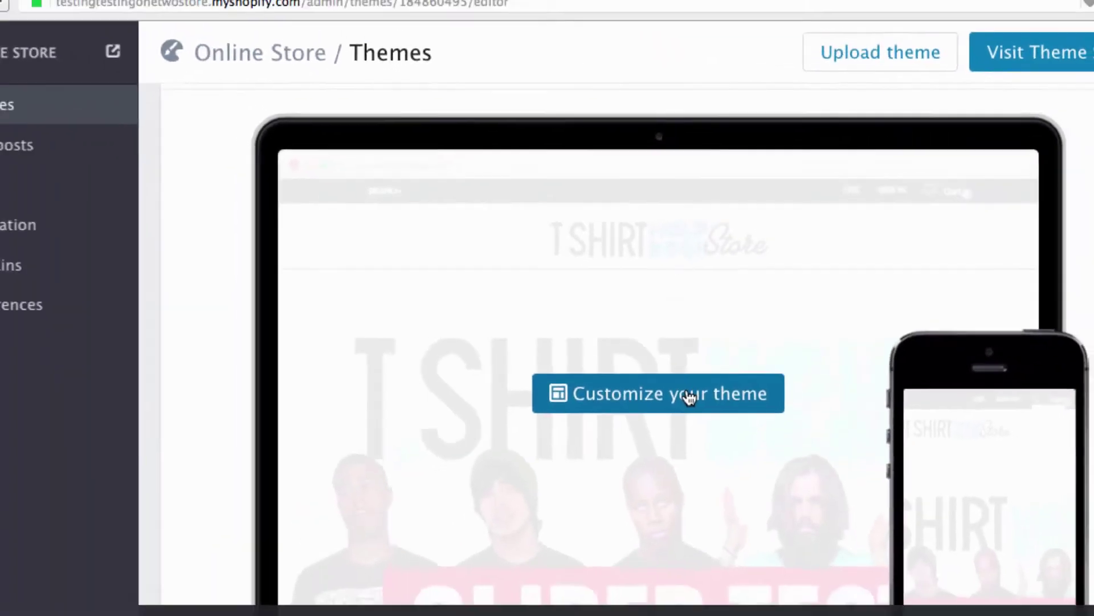
left_click(664, 418)
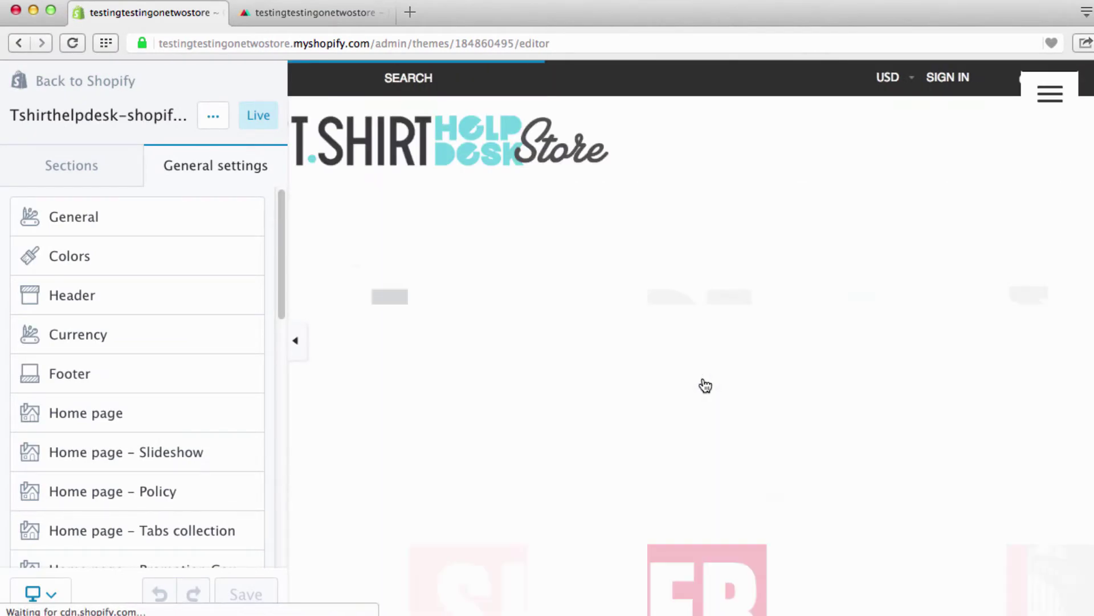
Dismiss the newsletter popup, check the tee shows at $24.99, then go to Printful's sync page
scroll(706, 385, "down", 10)
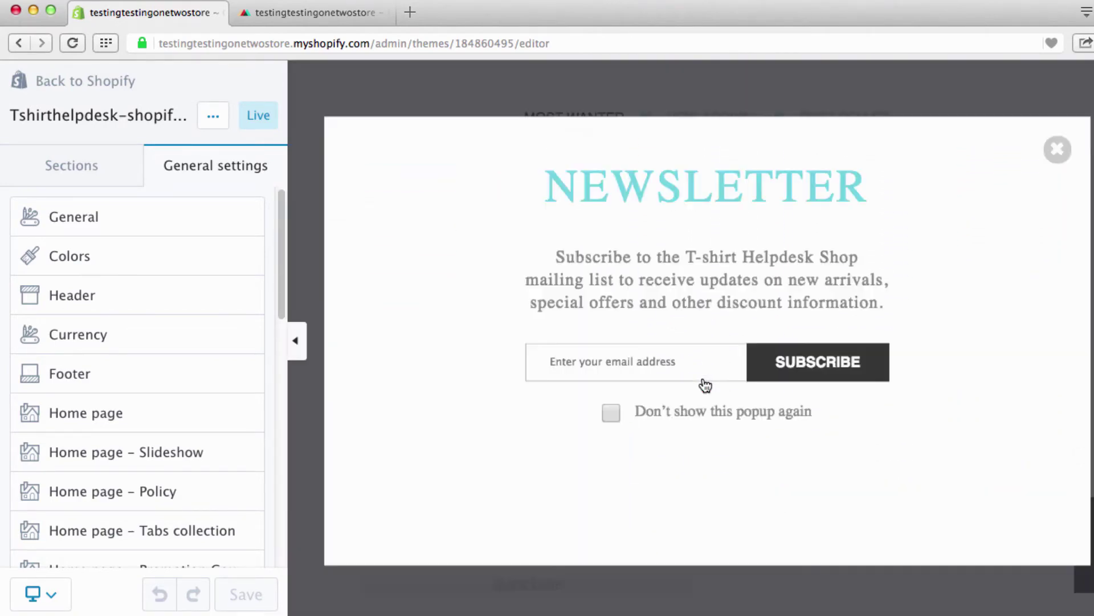
left_click(1057, 149)
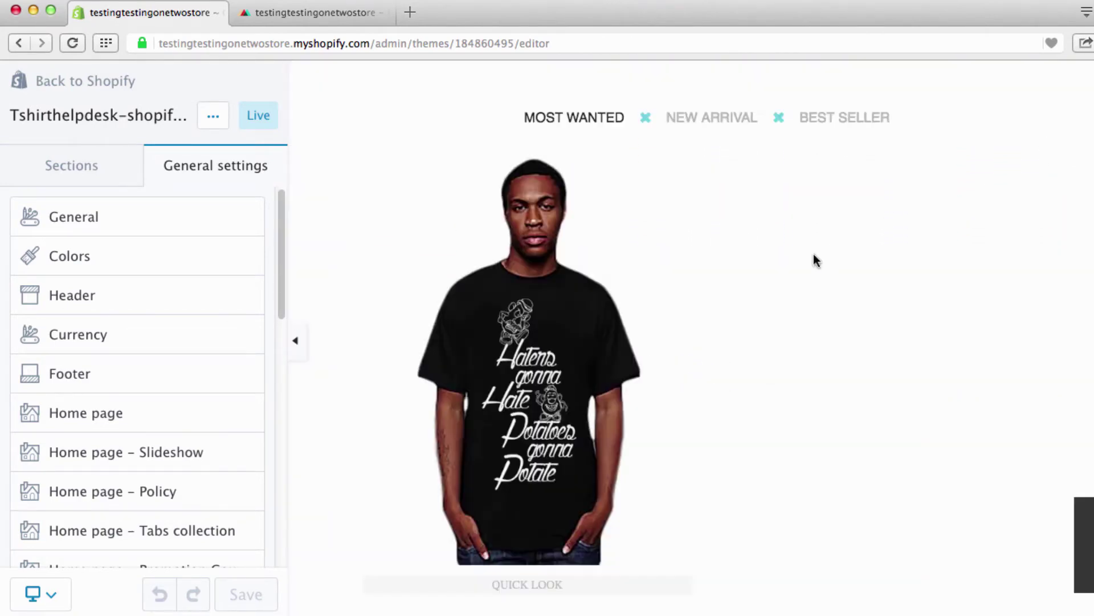
scroll(798, 268, "down", 3)
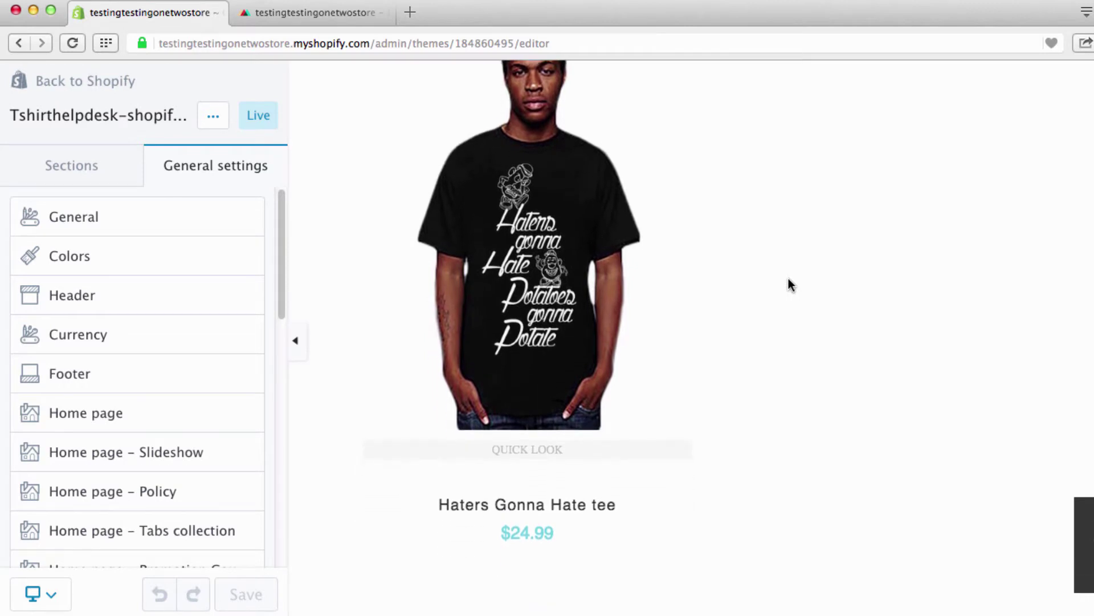
mouse_move(647, 255)
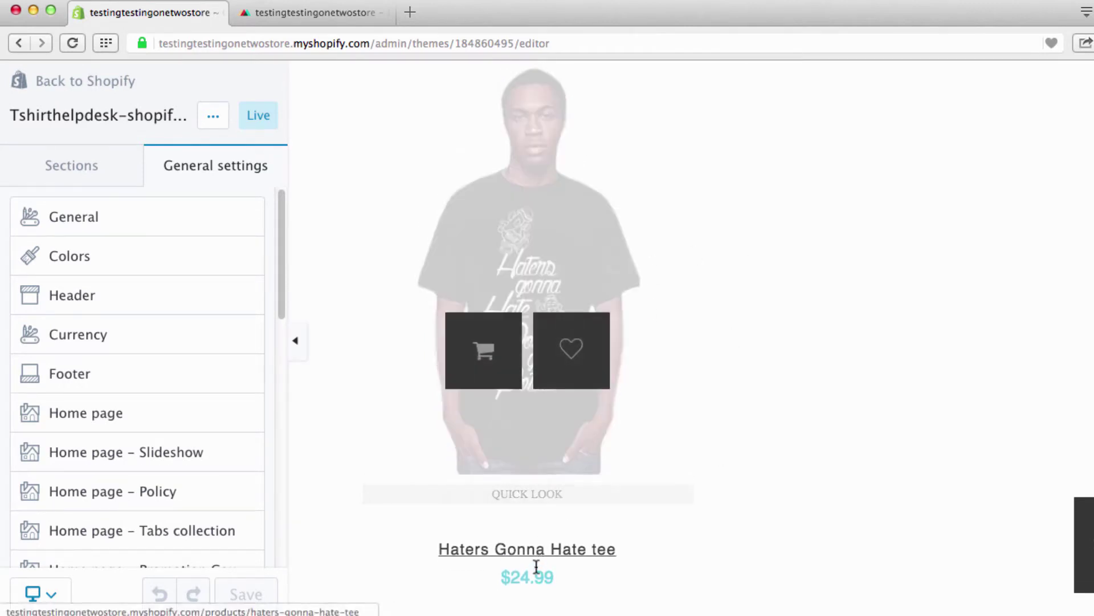
scroll(803, 393, "up", 2)
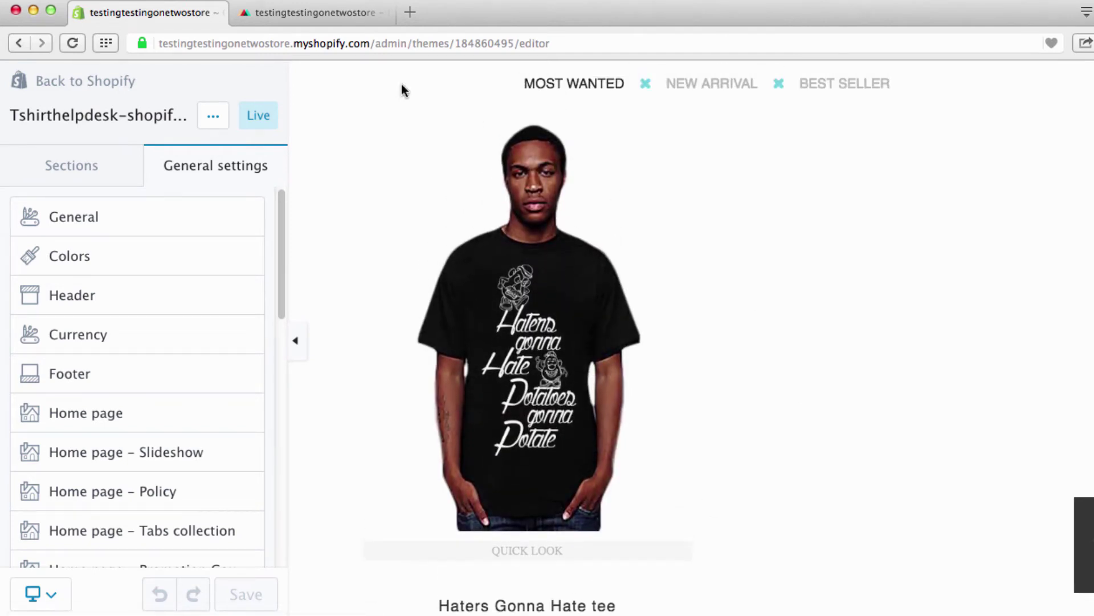
left_click(347, 16)
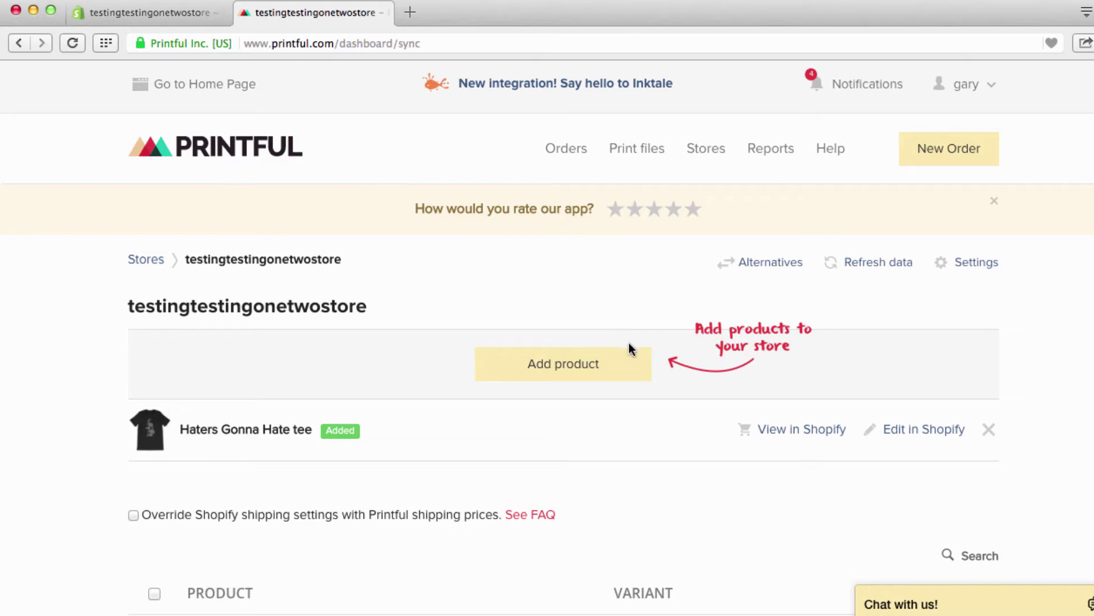
Start a new Printful product in the Shirts > Unisex / Men T-shirts category
left_click(584, 372)
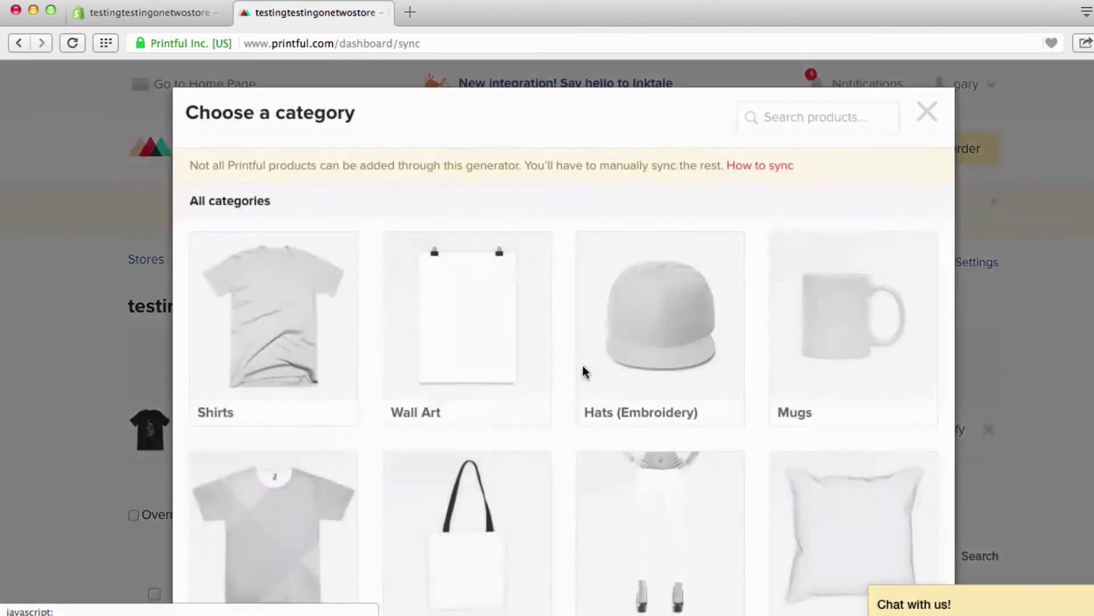
left_click(273, 325)
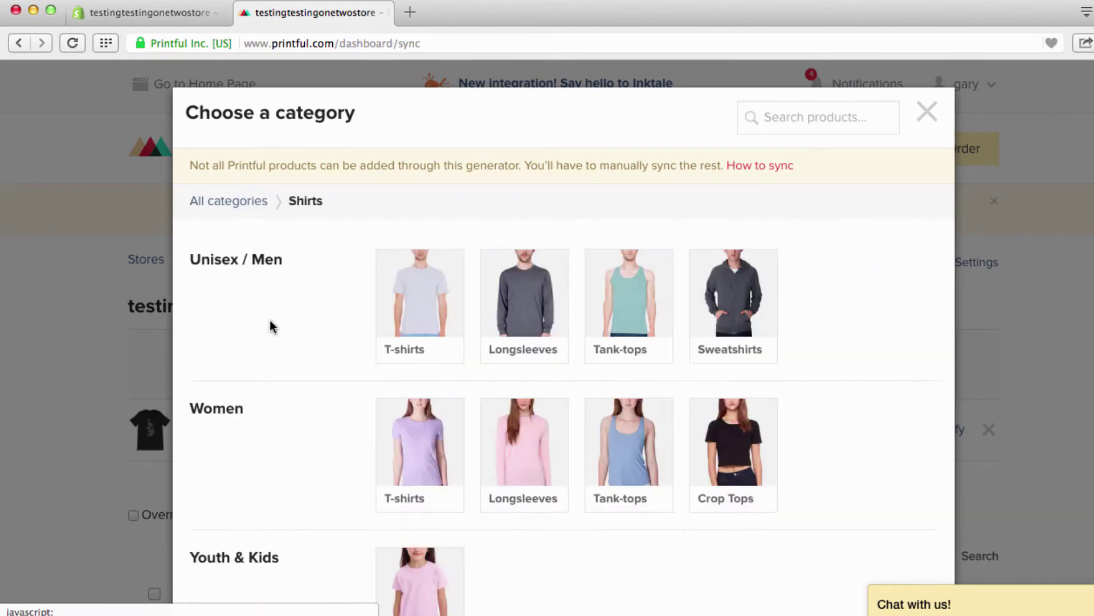
left_click(421, 294)
Pick the Bella + Canvas 3001 Unisex Short Sleeve Jersey T-Shirt from the catalog
scroll(380, 366, "down", 2)
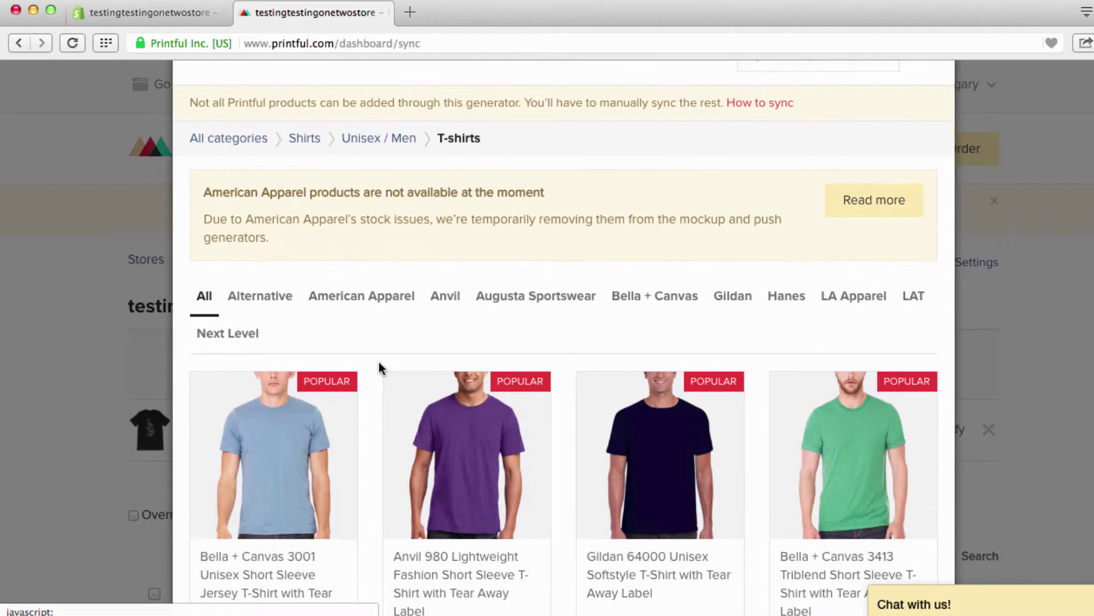
scroll(380, 368, "down", 1)
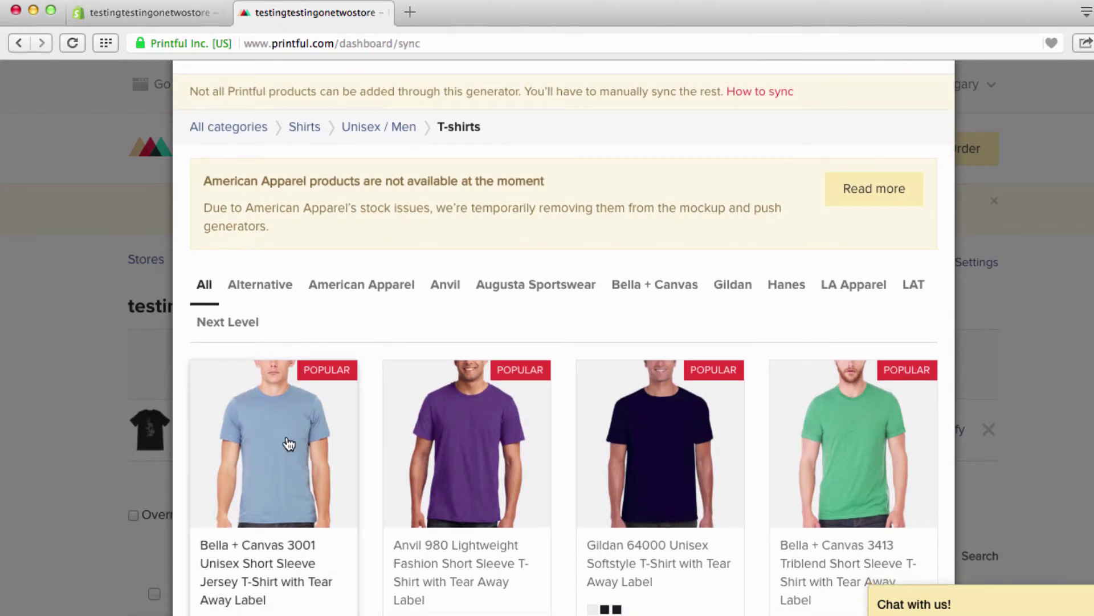
scroll(289, 444, "down", 3)
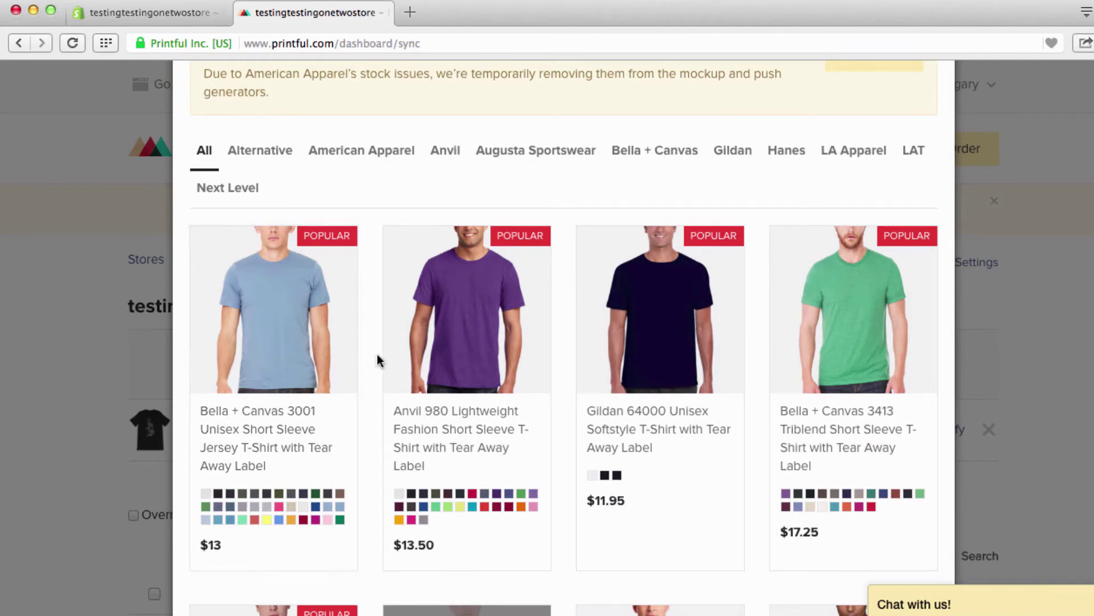
scroll(378, 354, "down", 3)
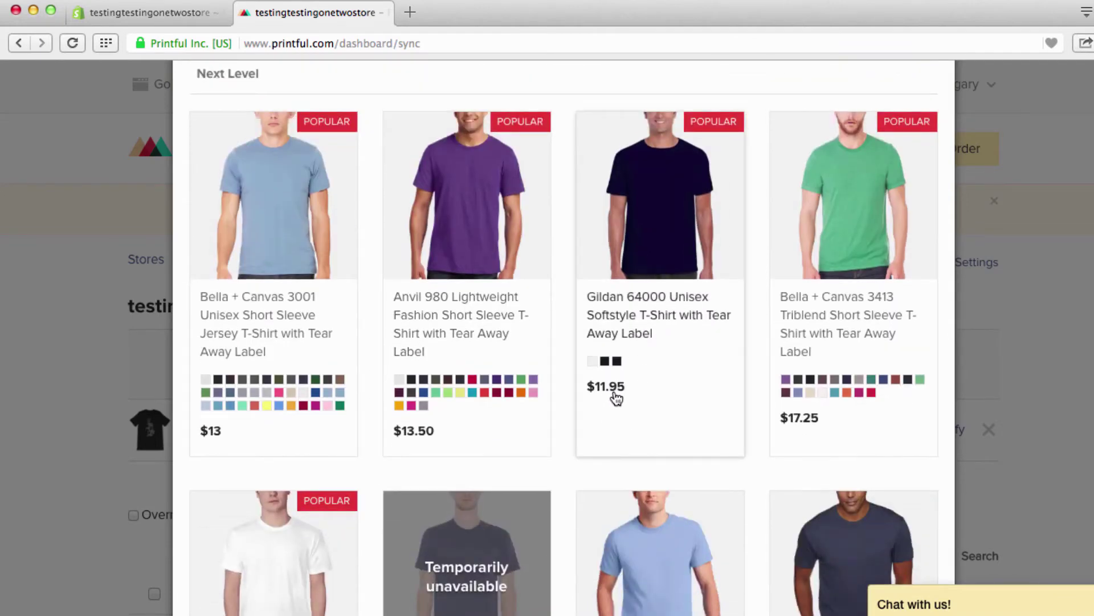
scroll(635, 399, "down", 2)
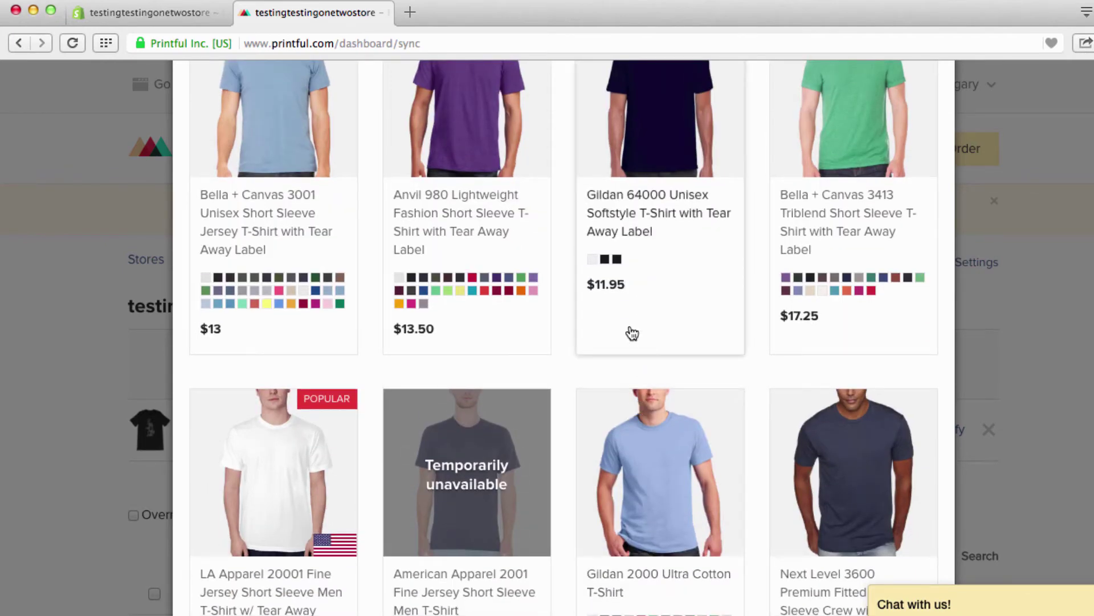
scroll(632, 332, "down", 1)
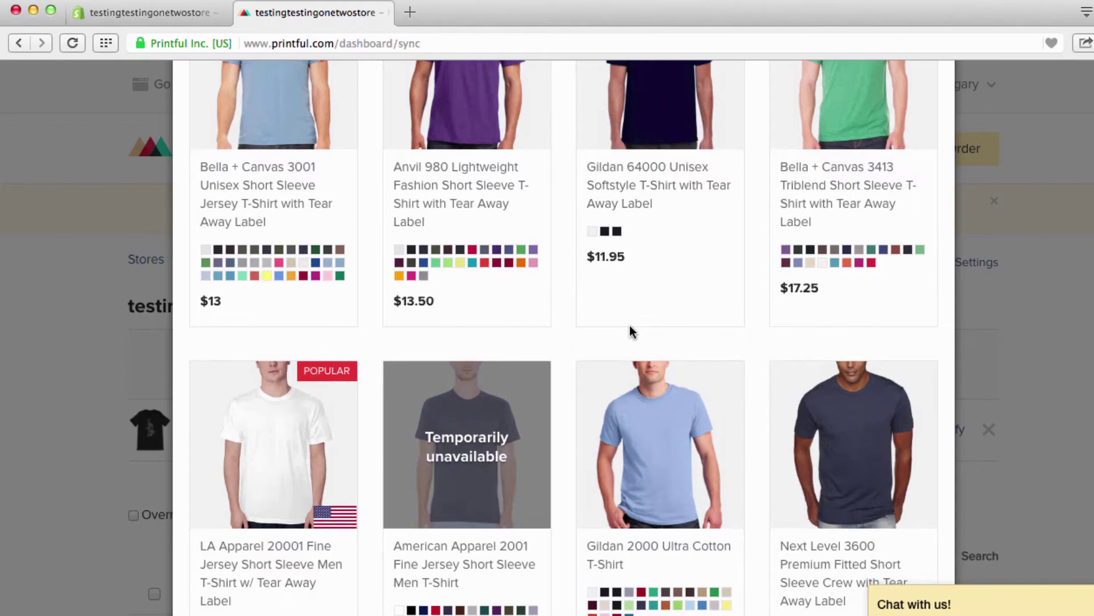
scroll(630, 327, "down", 2)
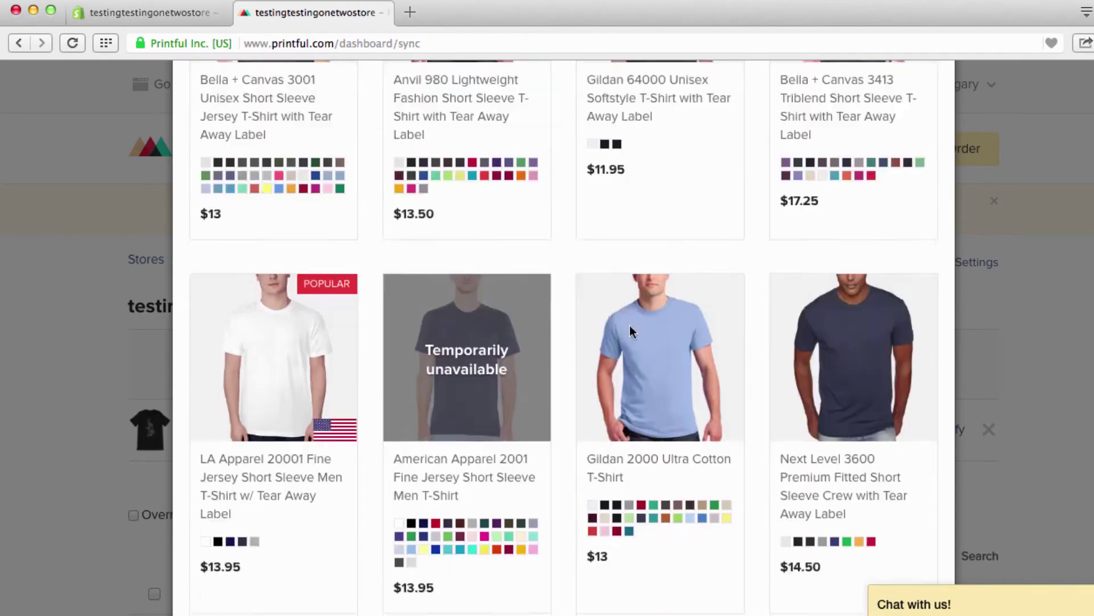
scroll(629, 327, "down", 10)
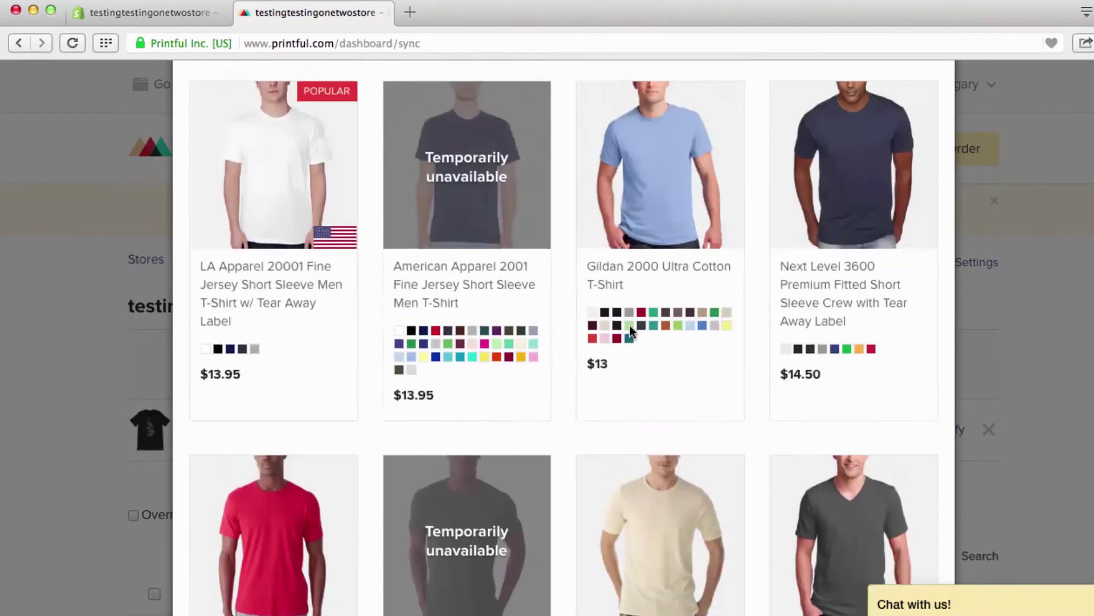
scroll(629, 325, "down", 14)
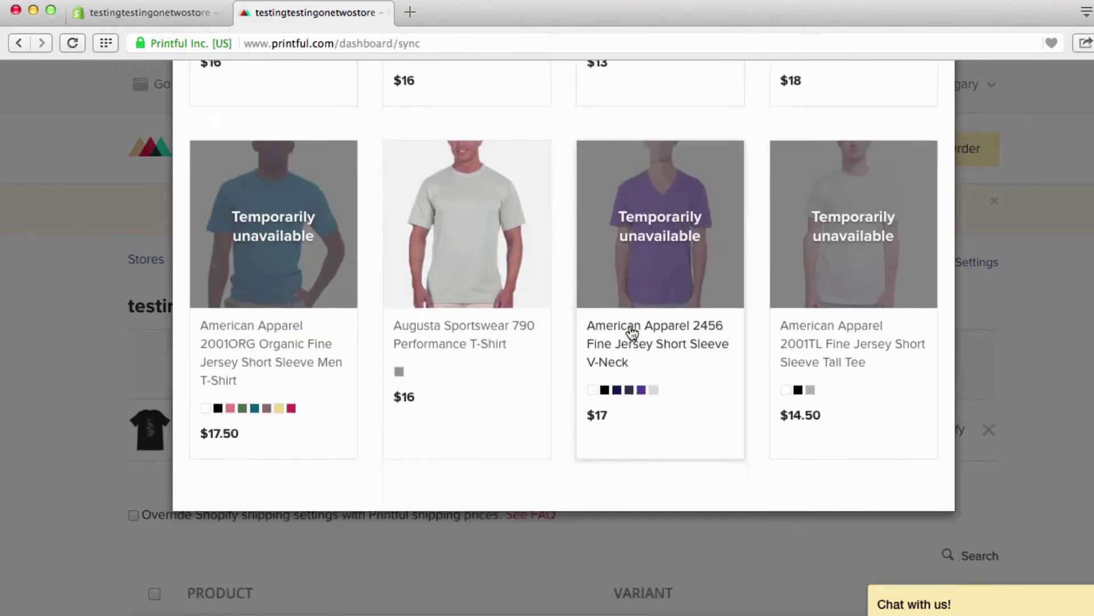
scroll(630, 329, "up", 7)
scroll(631, 330, "up", 15)
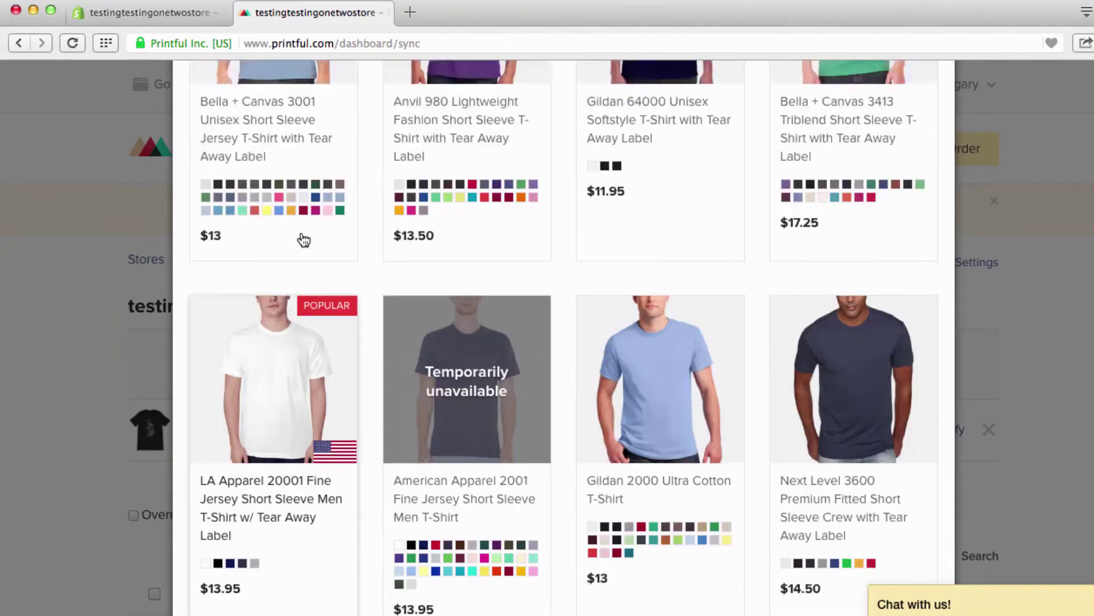
scroll(302, 238, "up", 2)
left_click(302, 234)
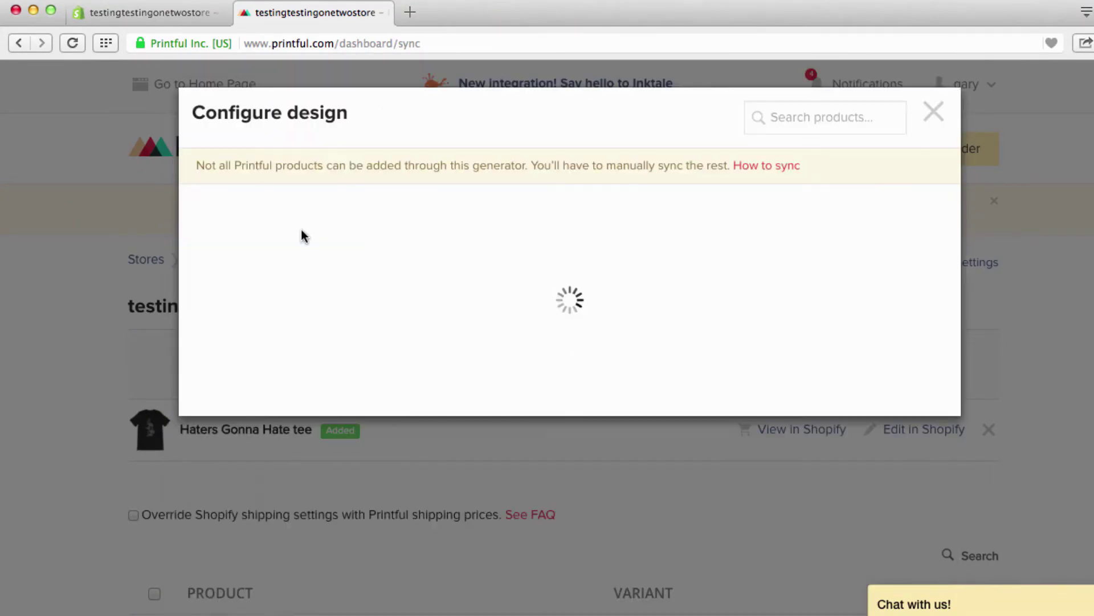
Upload the LOVE png from the t-shirt pngs folder into the store's file library
scroll(559, 309, "down", 3)
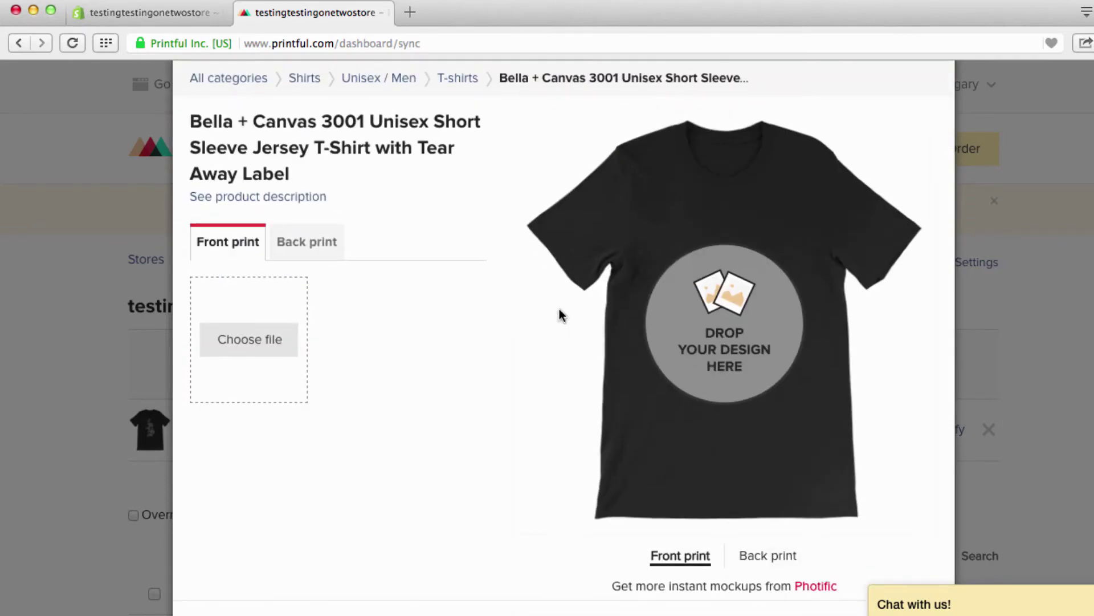
left_click(267, 338)
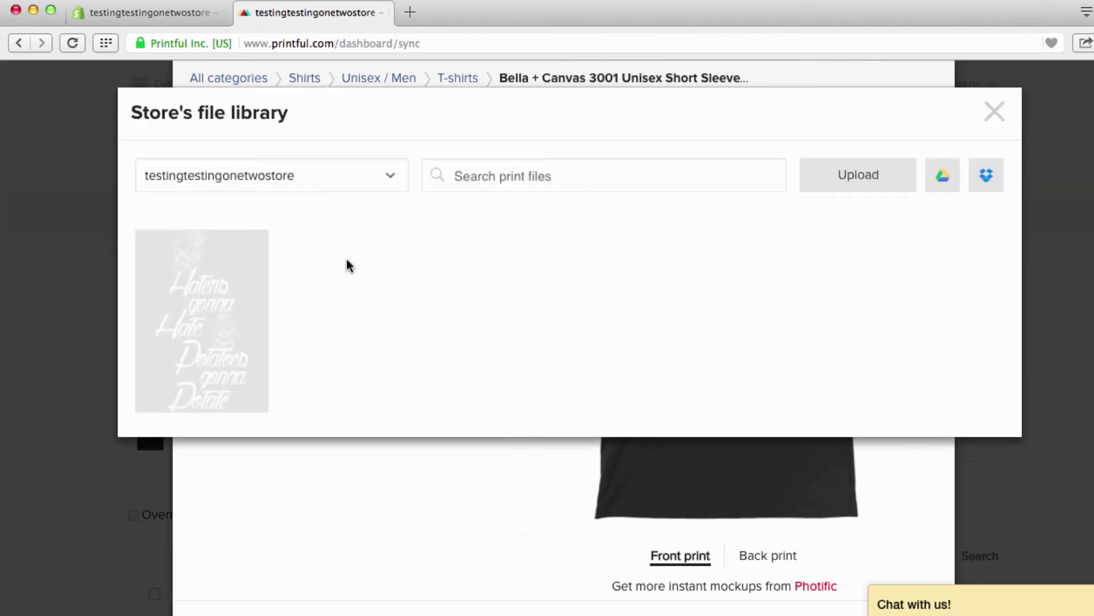
left_click(871, 186)
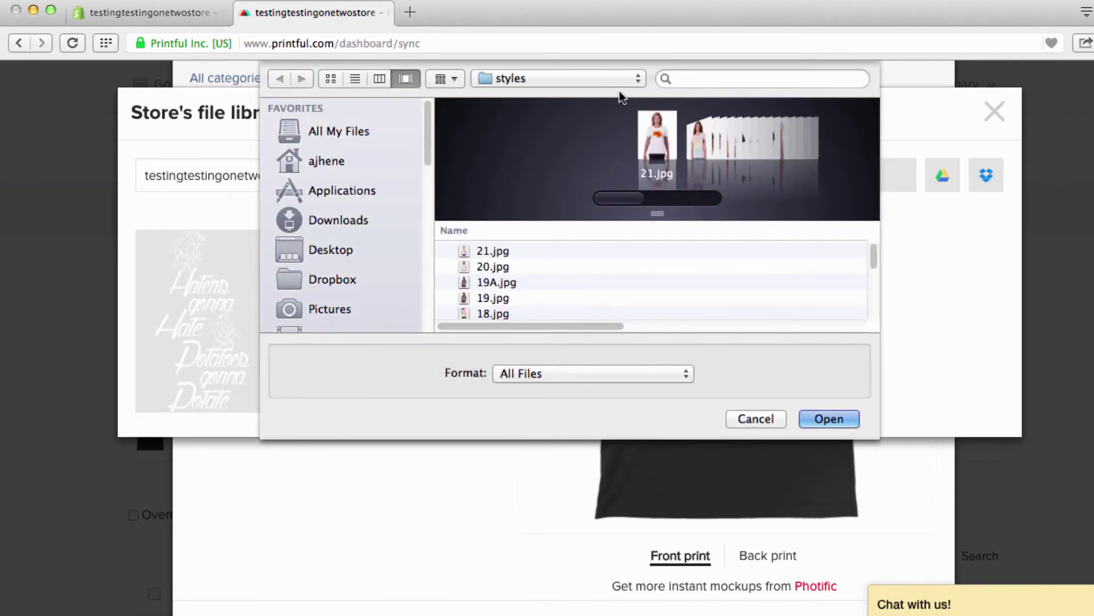
left_click(619, 86)
left_click(652, 179)
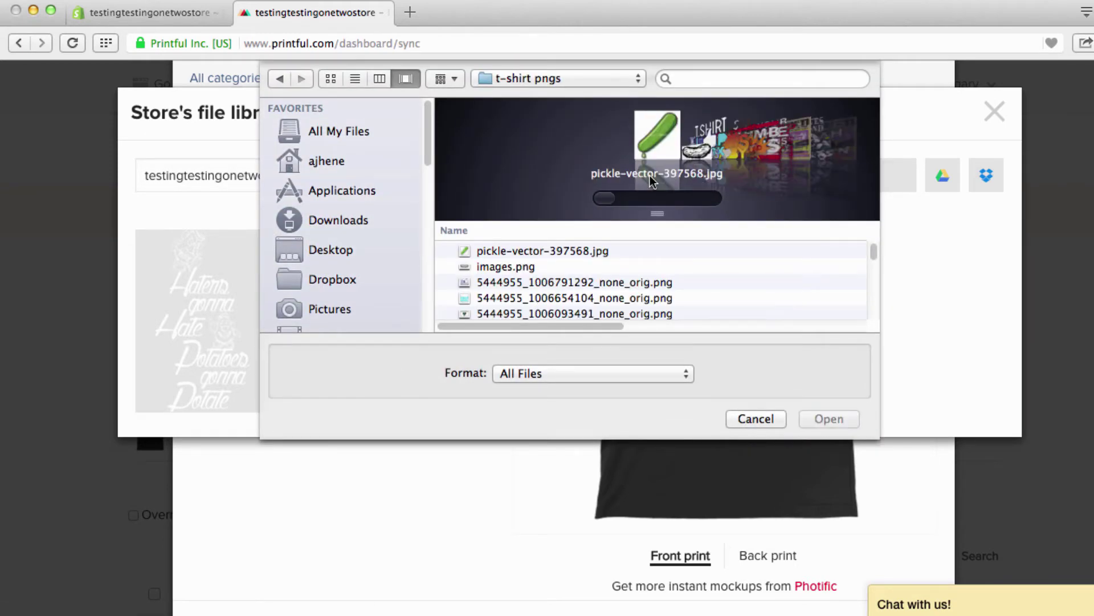
scroll(712, 153, "right", 8)
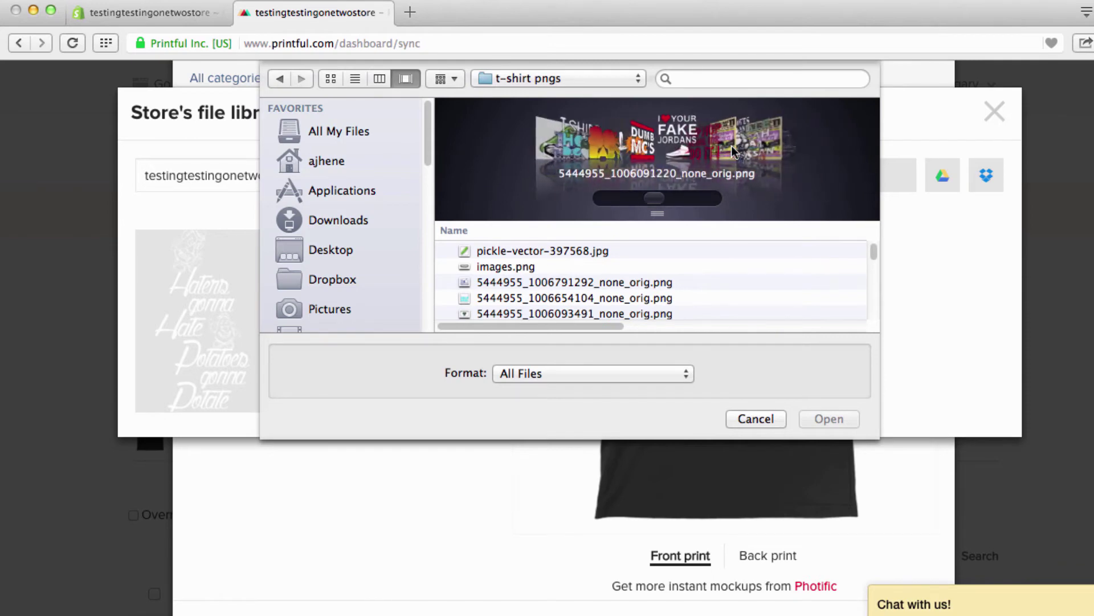
scroll(730, 145, "right", 8)
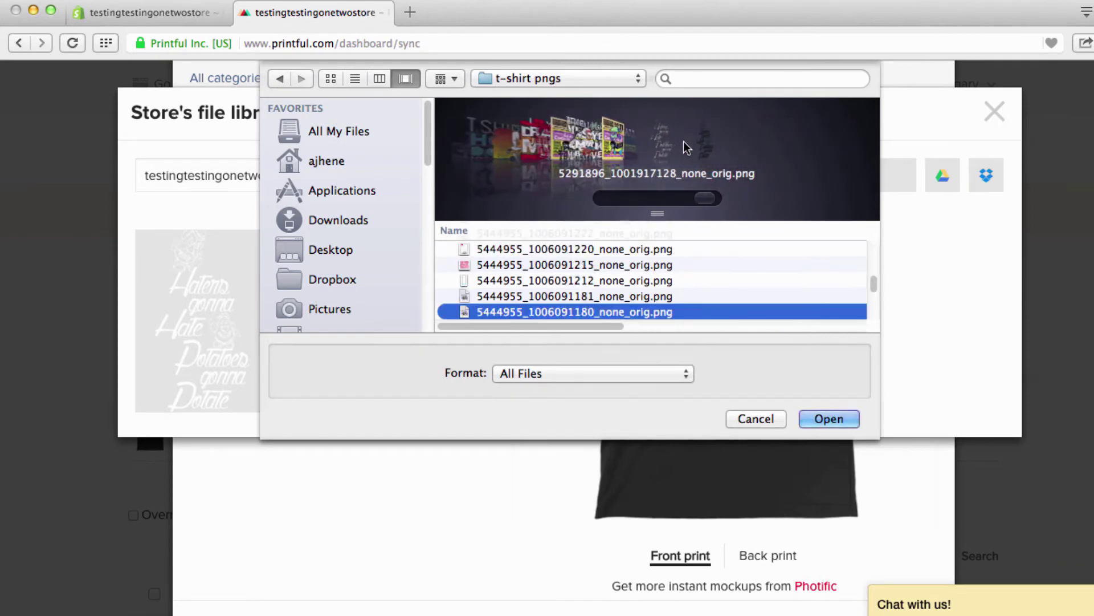
scroll(611, 140, "left", 10)
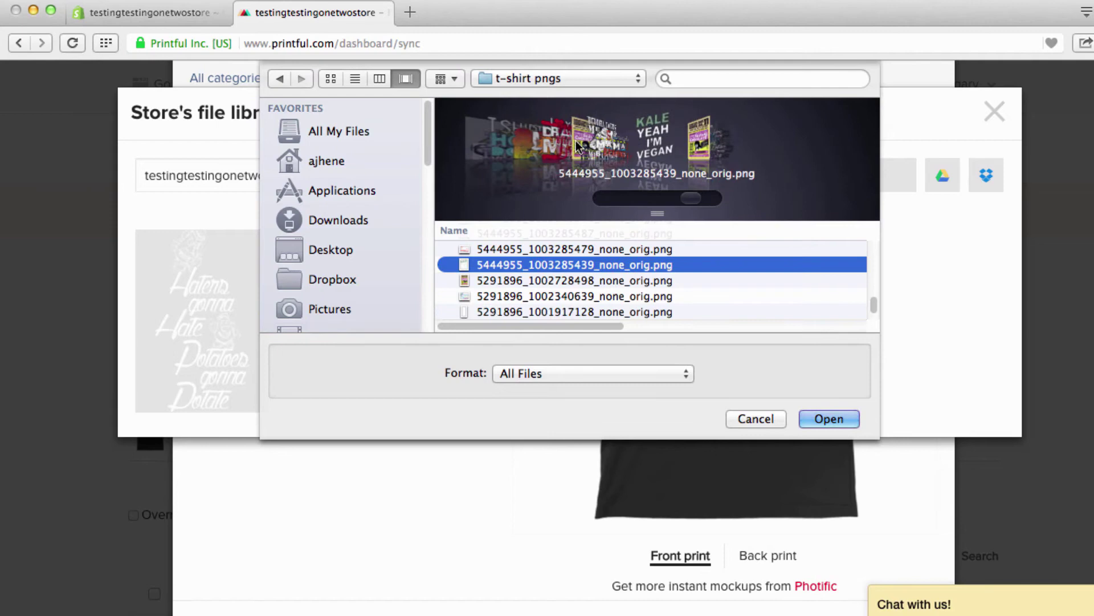
scroll(577, 147, "left", 6)
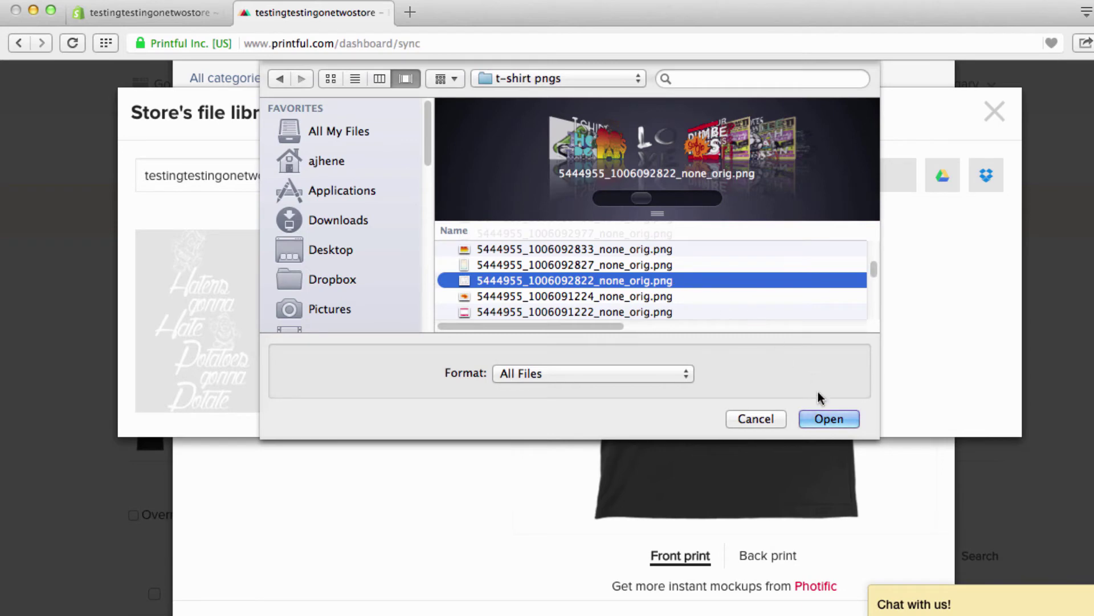
left_click(819, 419)
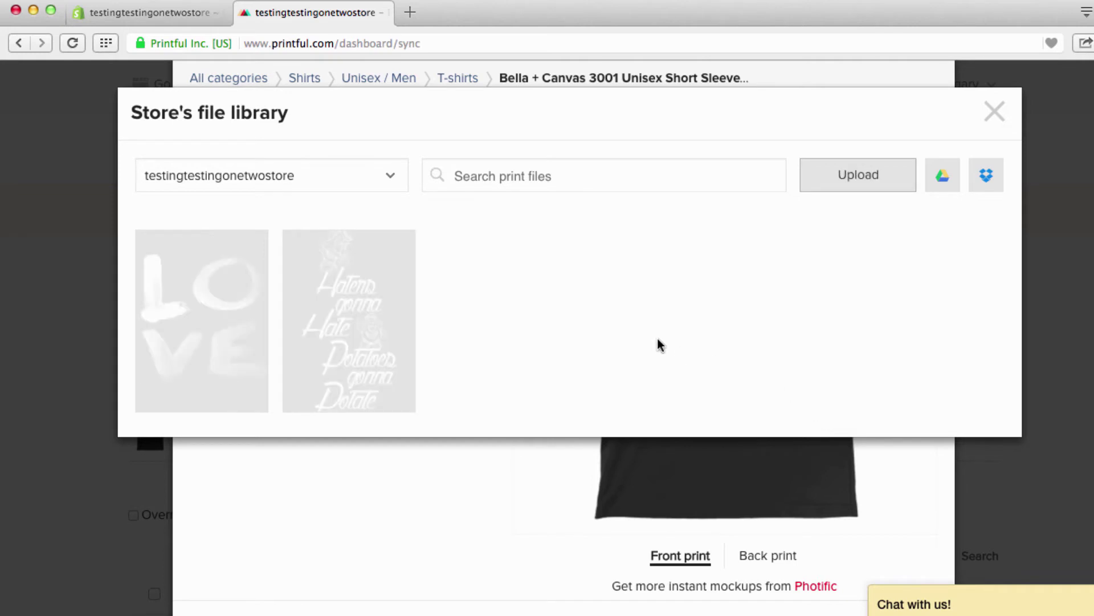
mouse_move(222, 311)
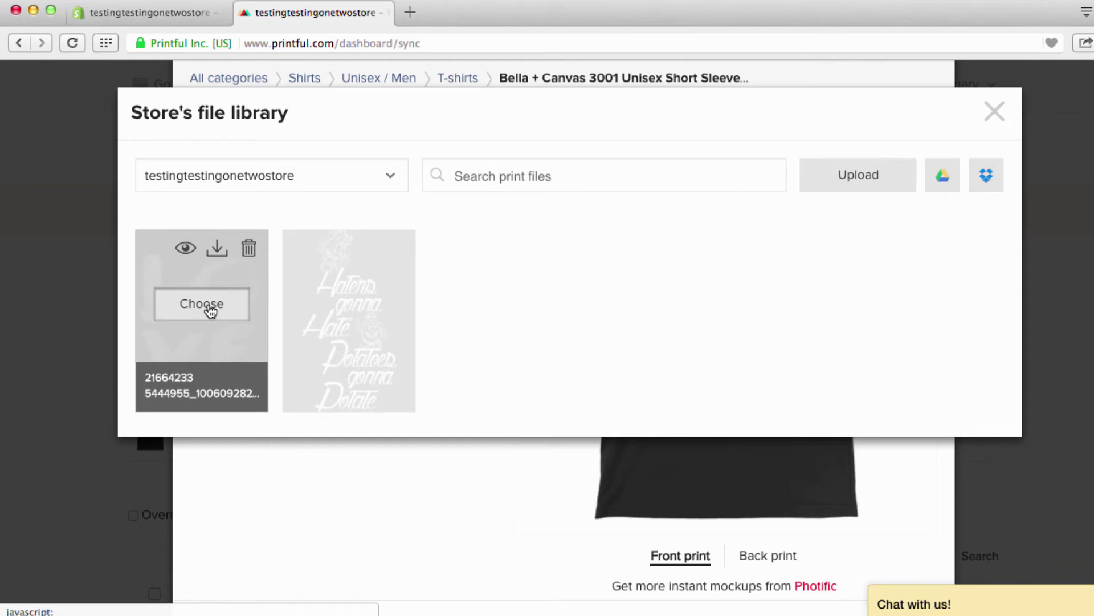
Place the LOVE design on the tee front and add Heather Mint alongside Black
left_click(208, 308)
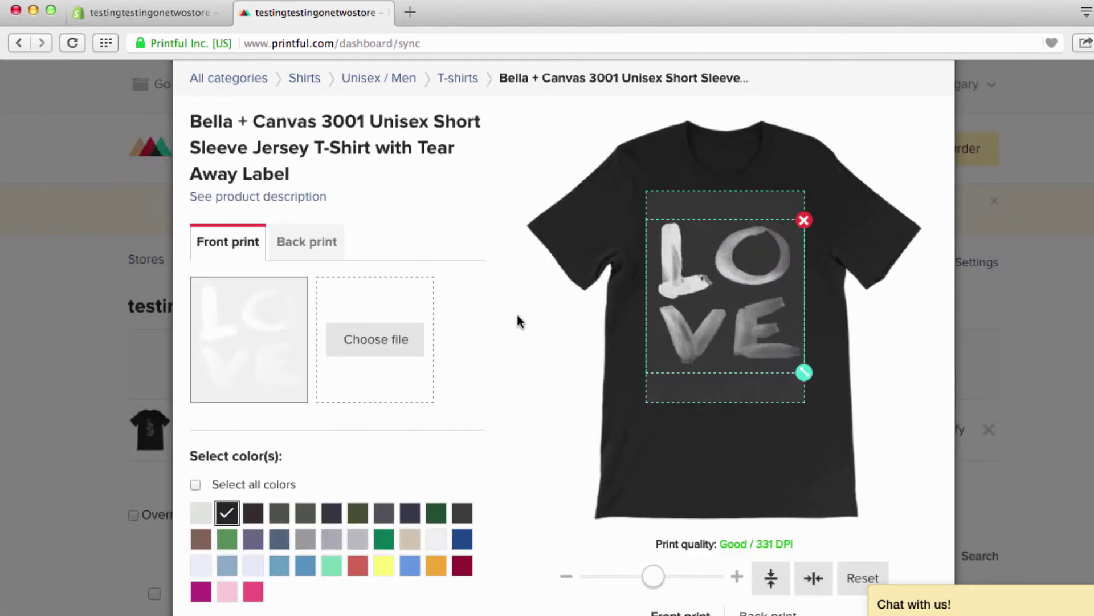
scroll(522, 302, "down", 6)
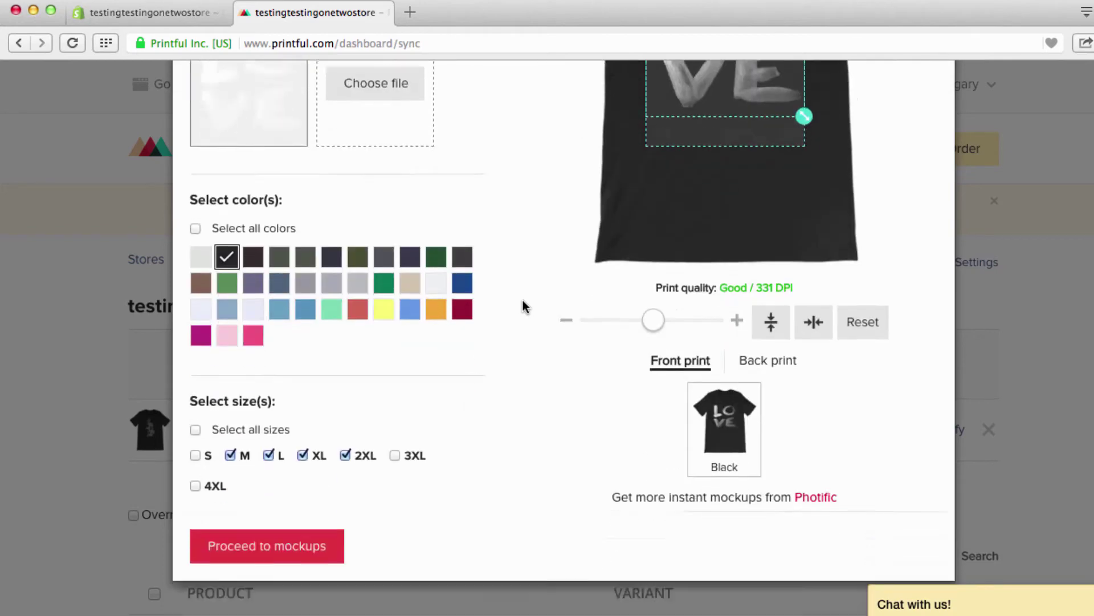
scroll(523, 300, "up", 8)
scroll(524, 339, "down", 4)
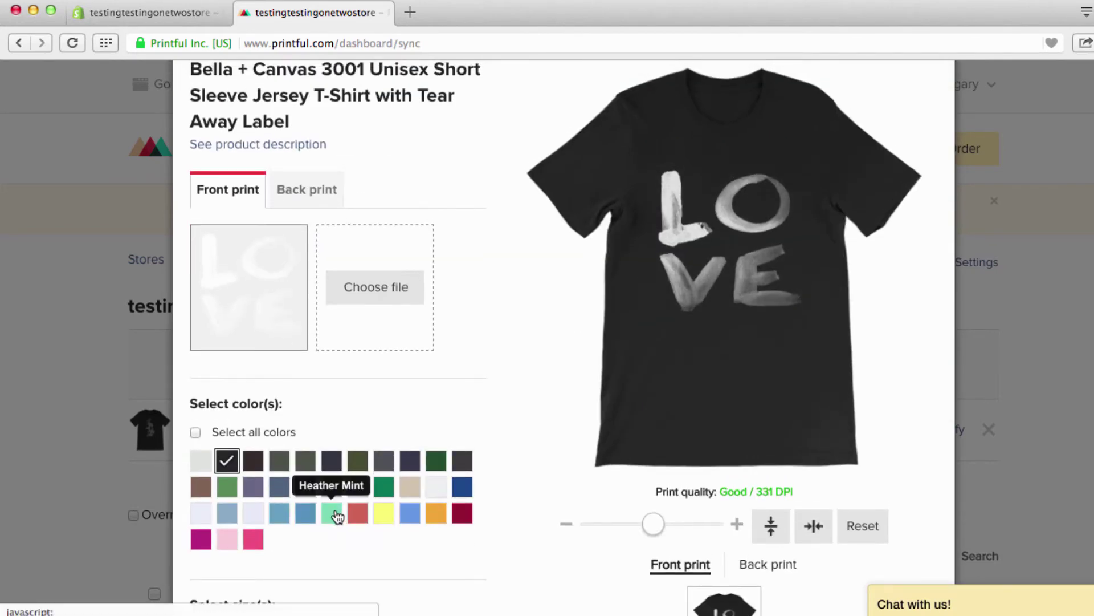
left_click(336, 514)
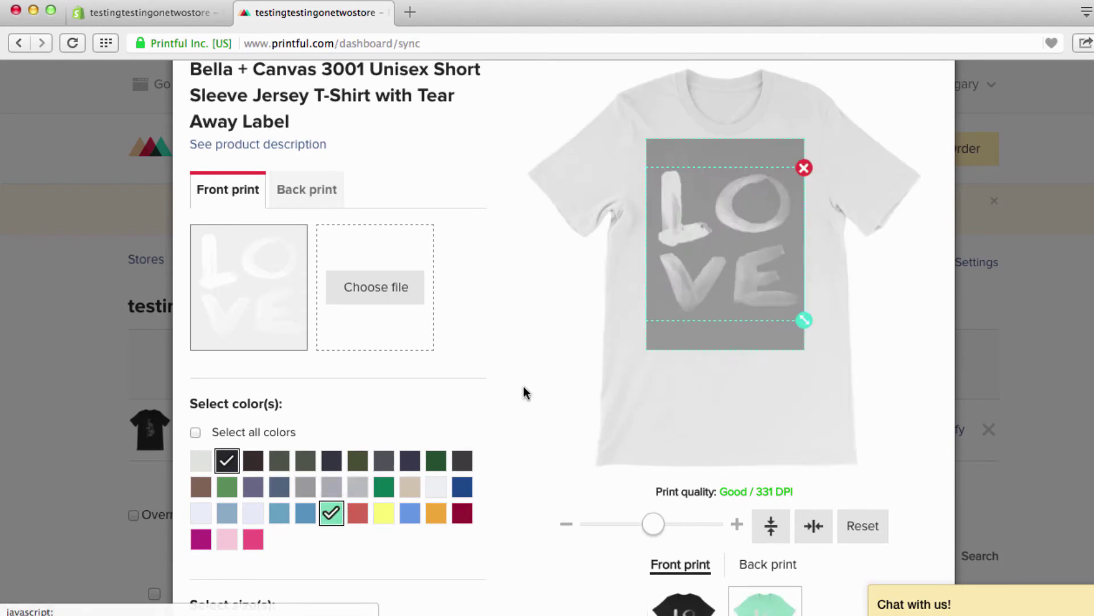
scroll(524, 392, "up", 2)
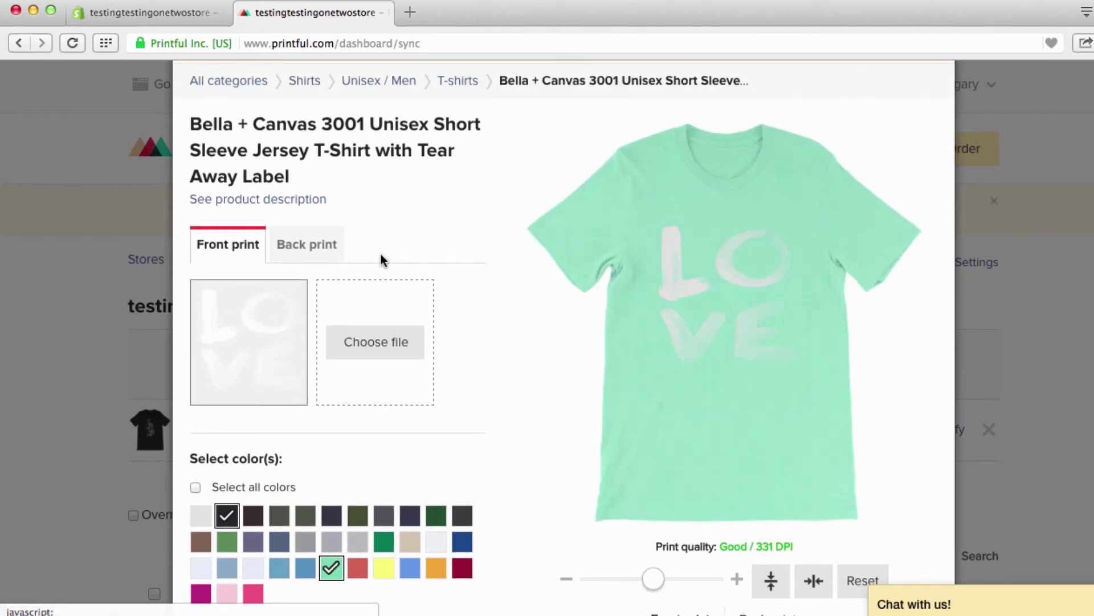
scroll(371, 216, "up", 1)
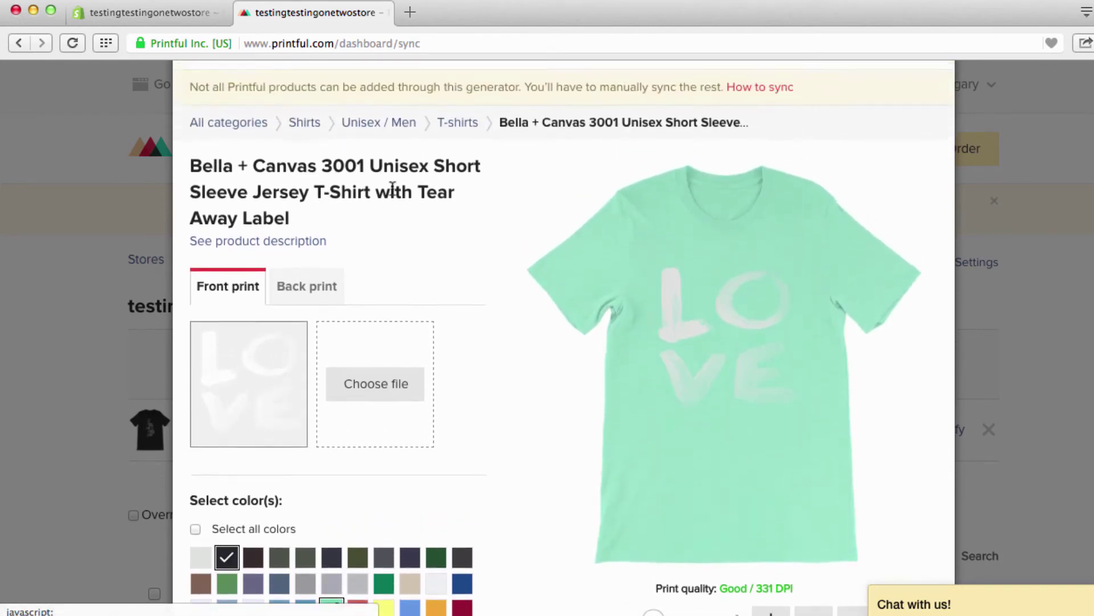
Open Printful's Women T-shirts catalogue and browse for the Bella + Canvas 8413 Ladies' Triblend tee
left_click(310, 125)
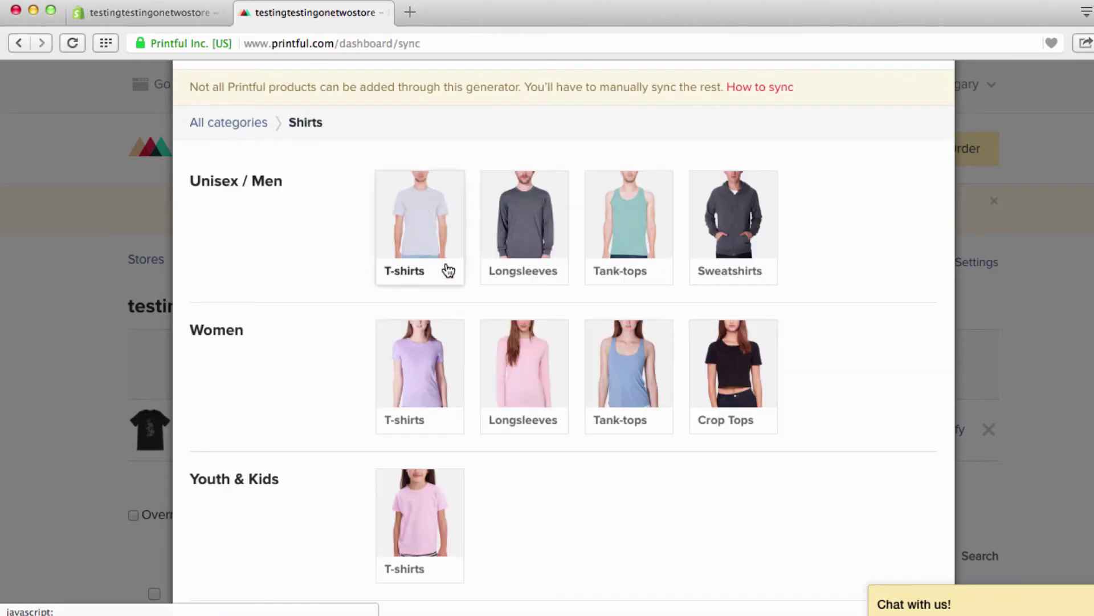
left_click(422, 377)
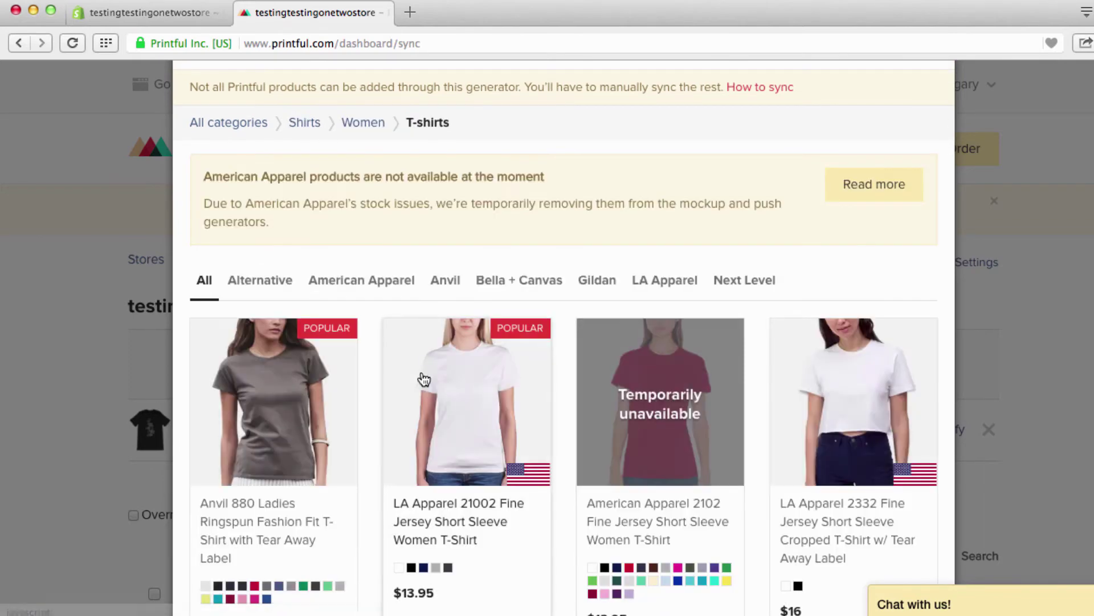
scroll(378, 370, "down", 2)
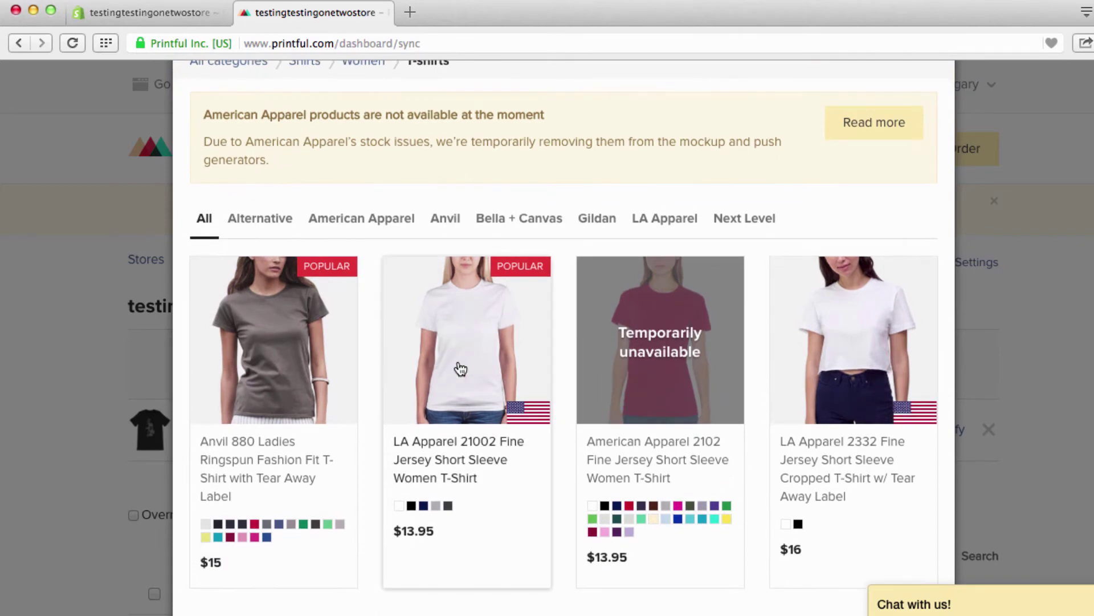
scroll(460, 370, "down", 10)
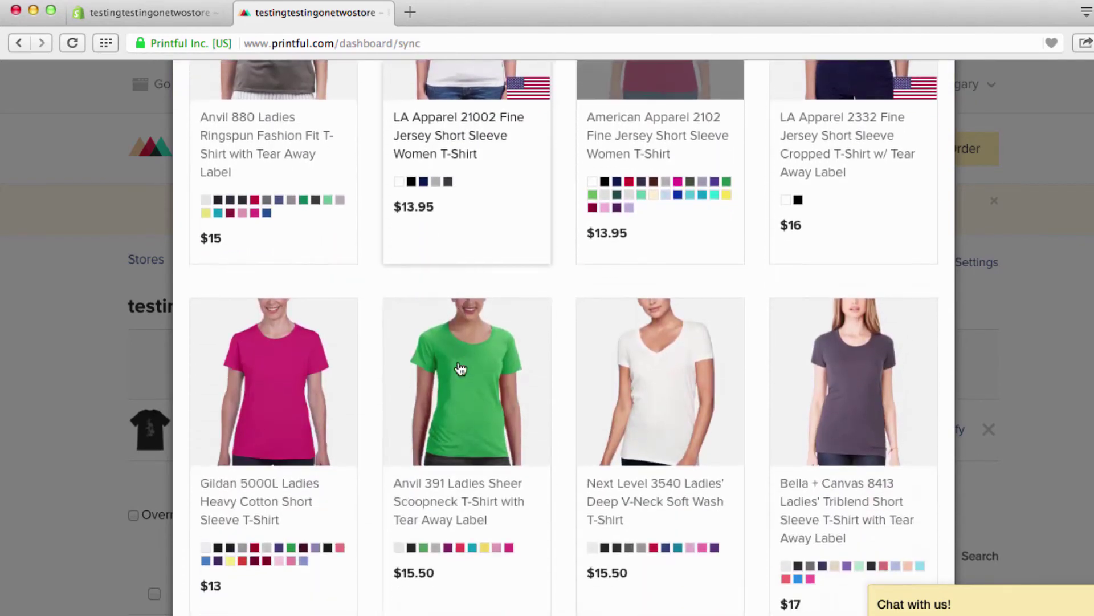
scroll(477, 323, "up", 4)
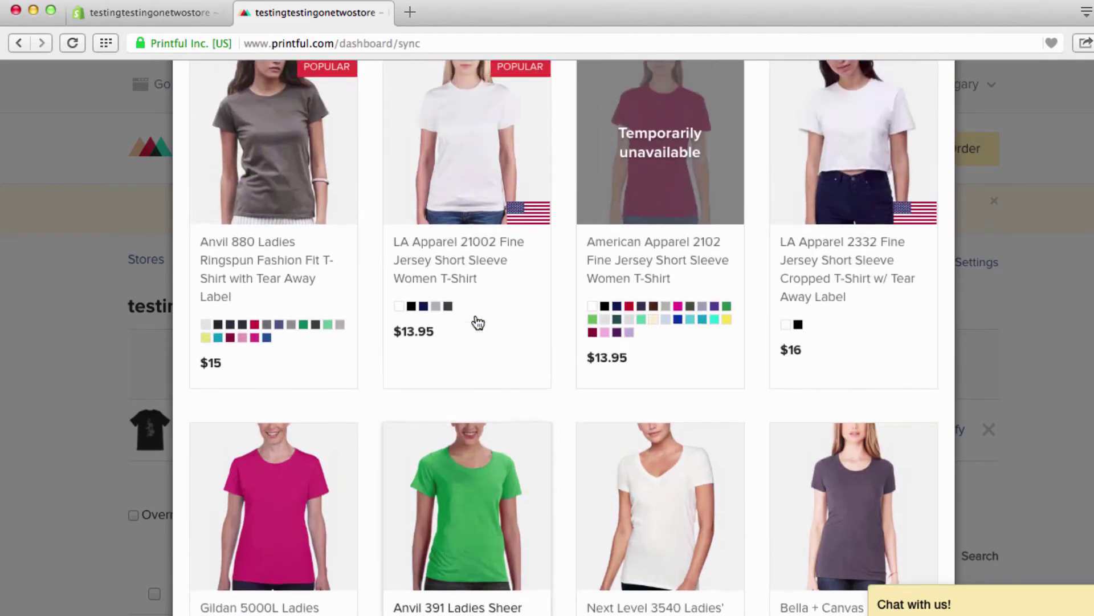
scroll(443, 378, "down", 5)
scroll(443, 377, "up", 5)
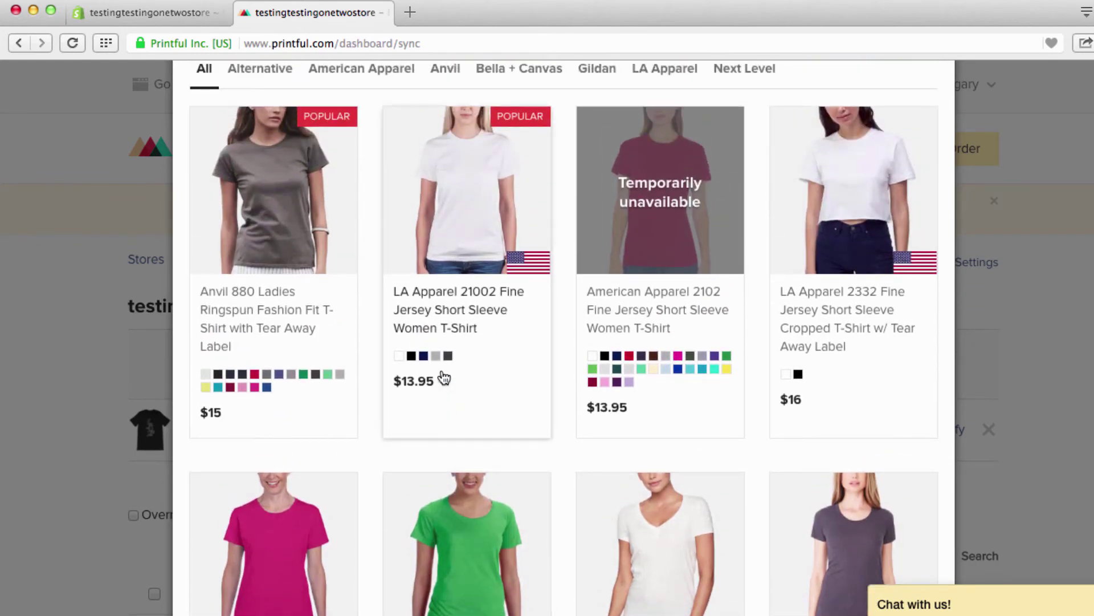
scroll(443, 377, "up", 1)
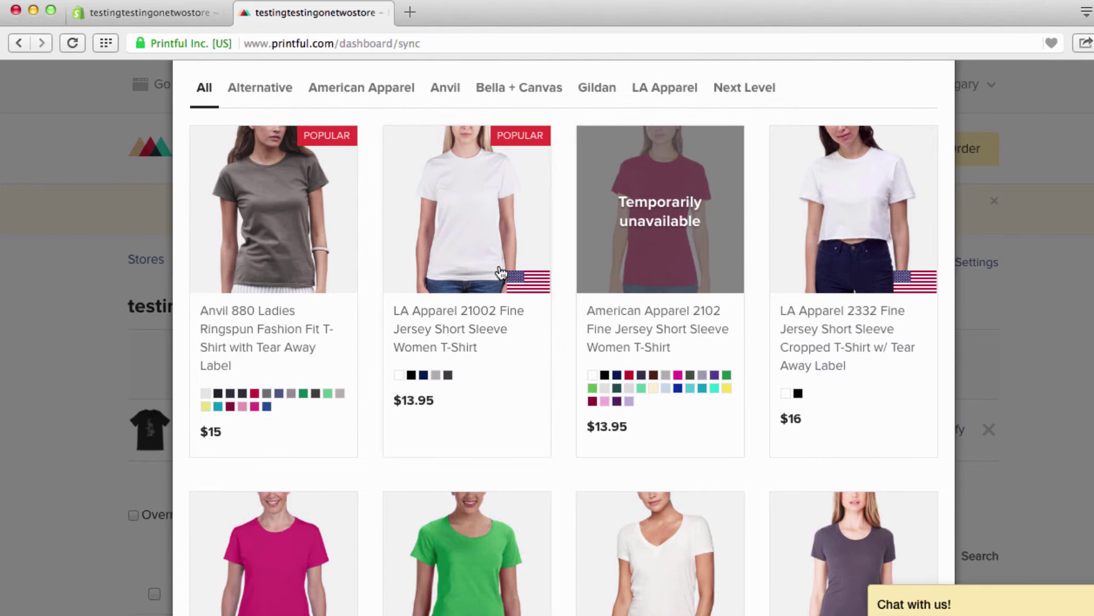
scroll(567, 337, "down", 5)
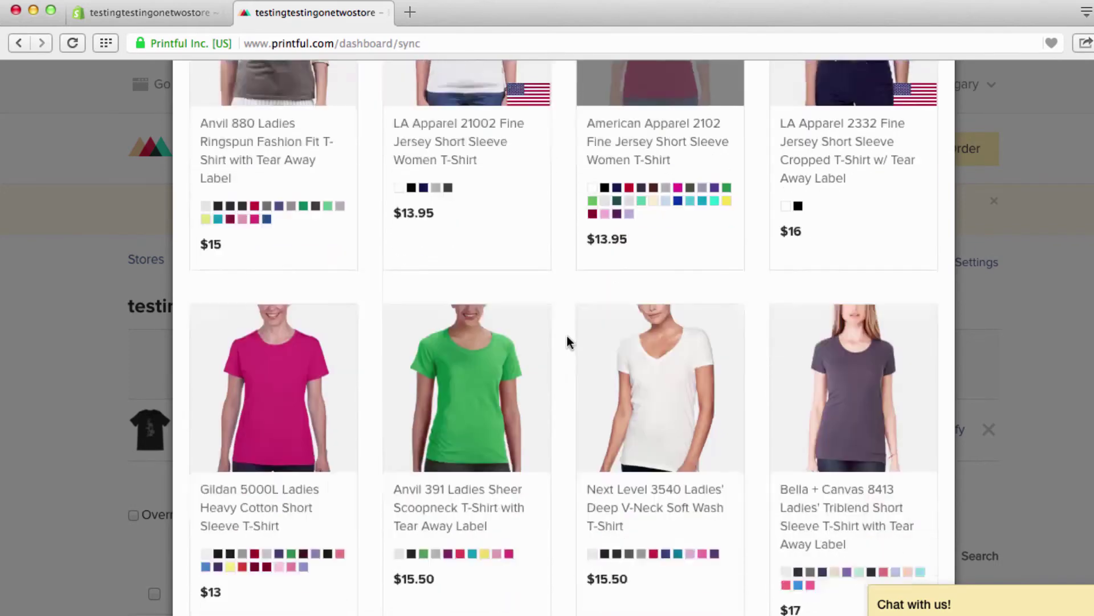
scroll(568, 341, "down", 1)
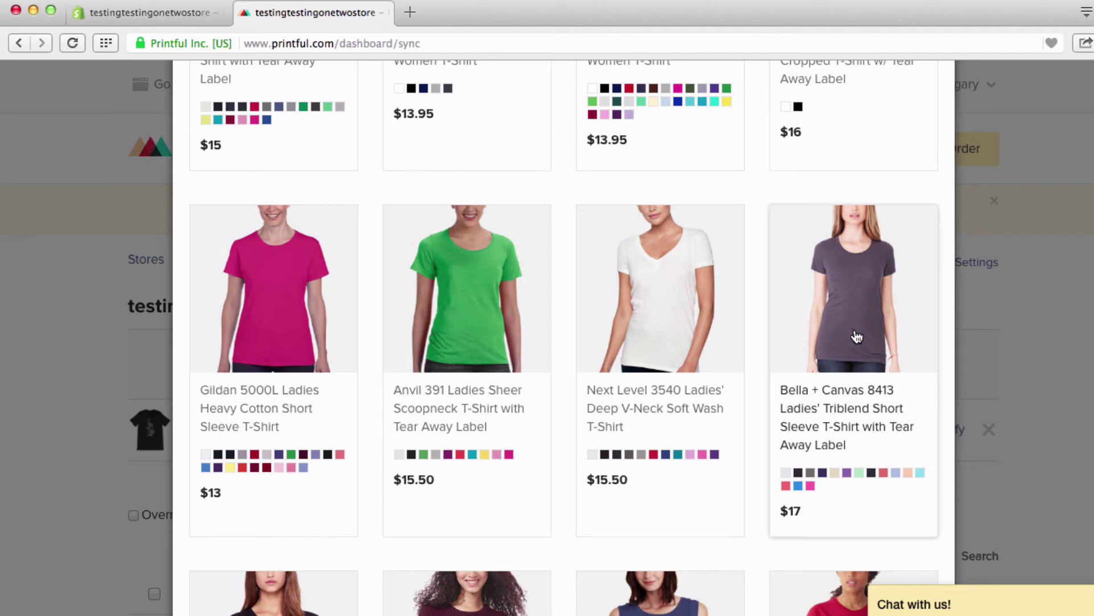
Start designing a product on the Bella + Canvas 8413 Ladies' Triblend tee
left_click(887, 378)
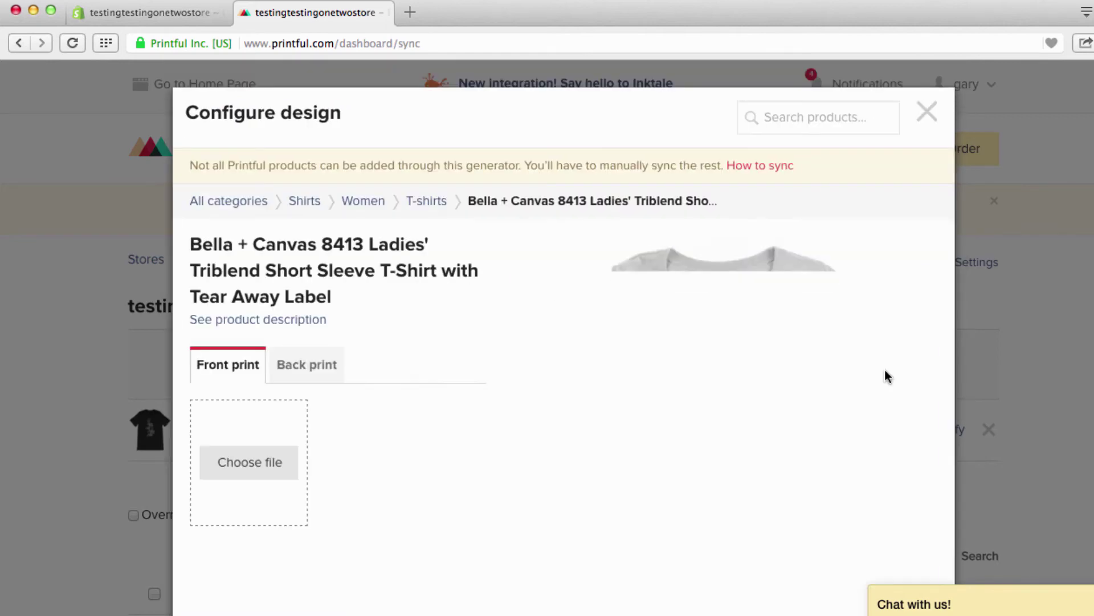
scroll(872, 302, "down", 2)
scroll(875, 305, "down", 2)
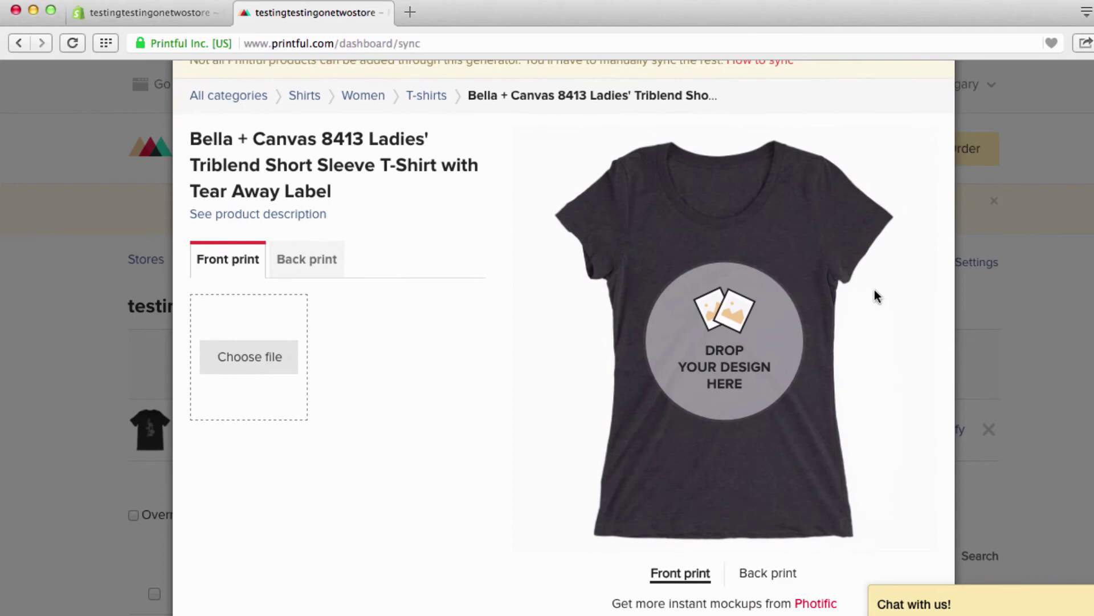
scroll(467, 365, "down", 4)
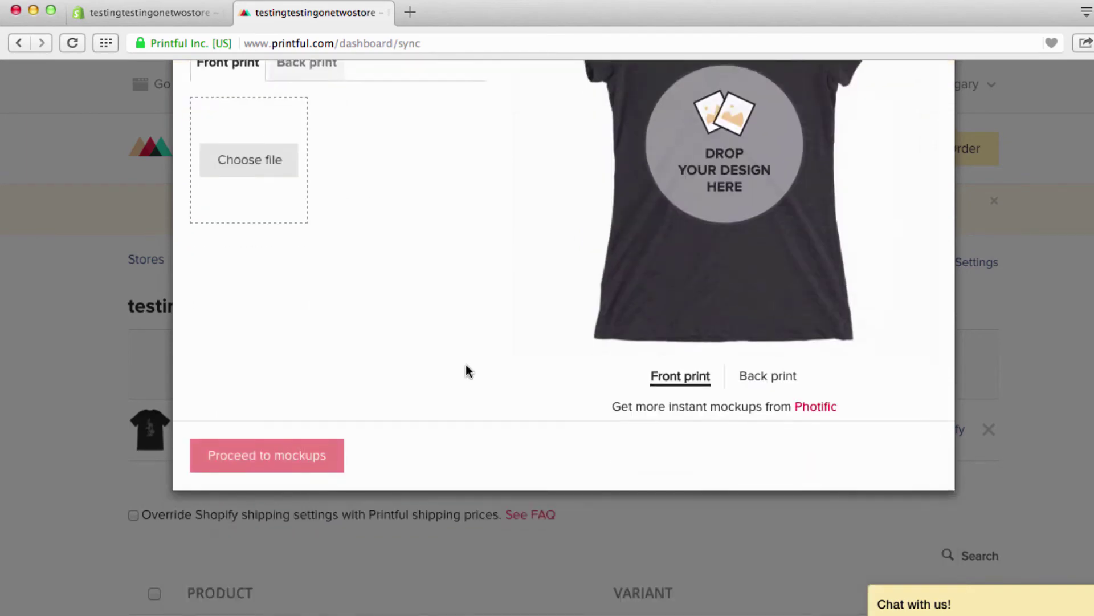
scroll(467, 366, "up", 4)
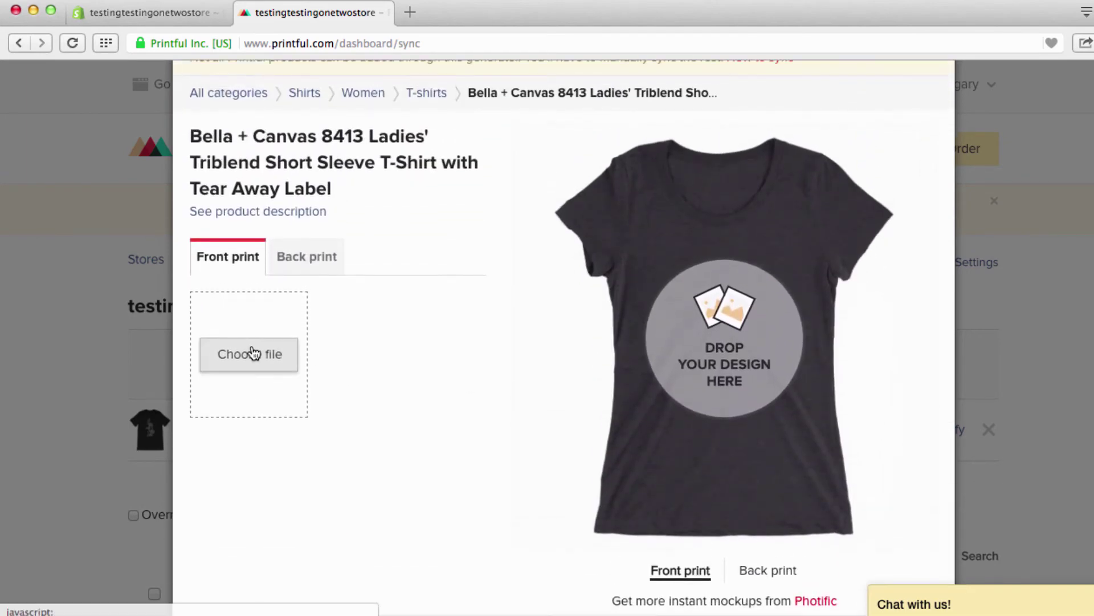
Place the LOVE design from the store's files on the front and add Green Triblend
left_click(251, 350)
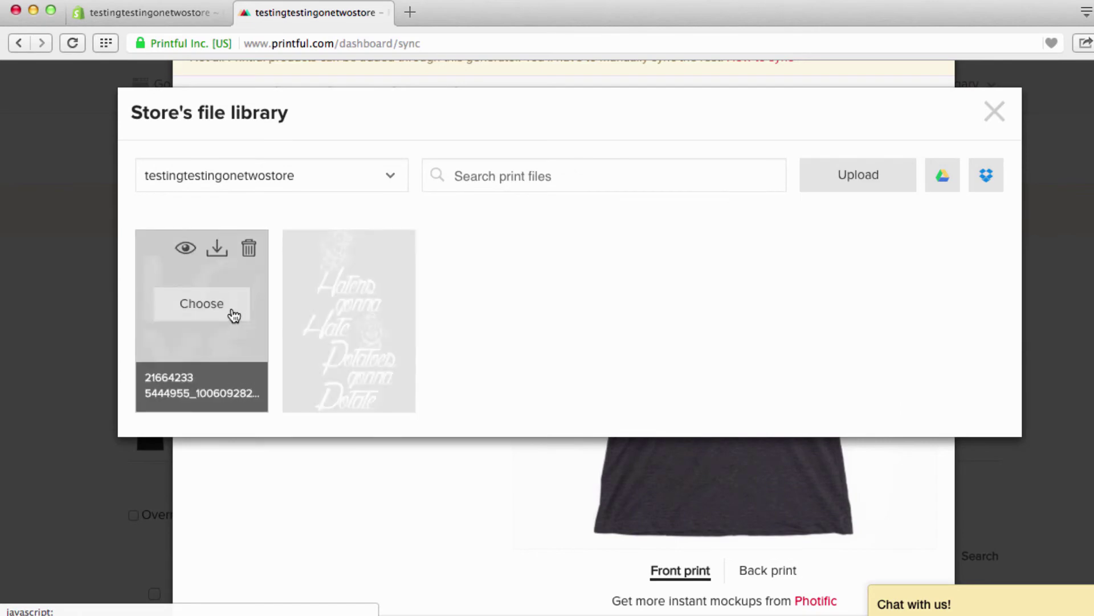
left_click(234, 315)
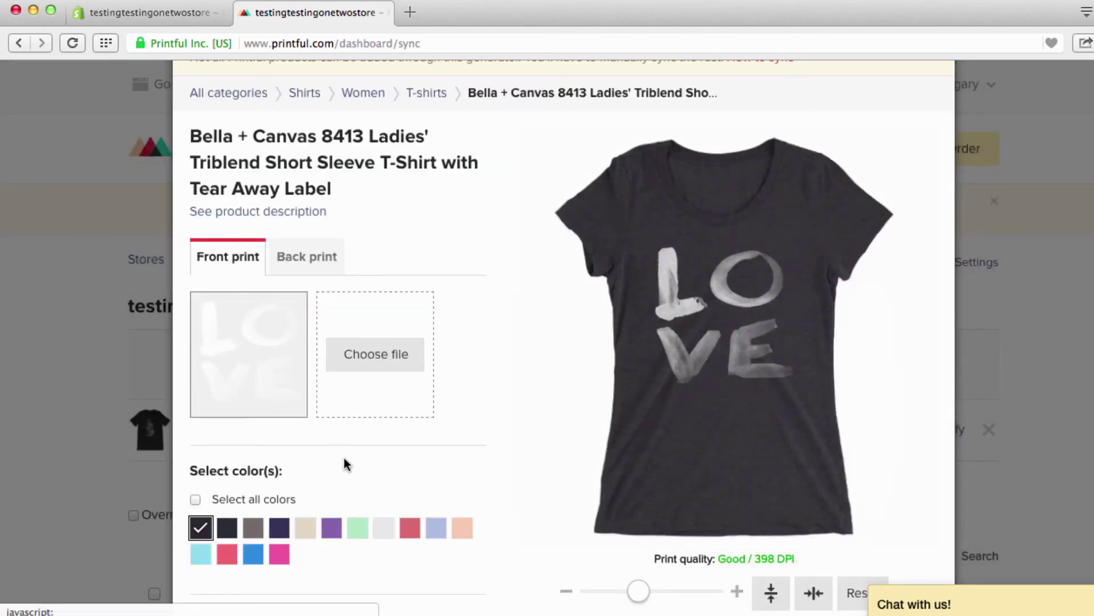
left_click(359, 529)
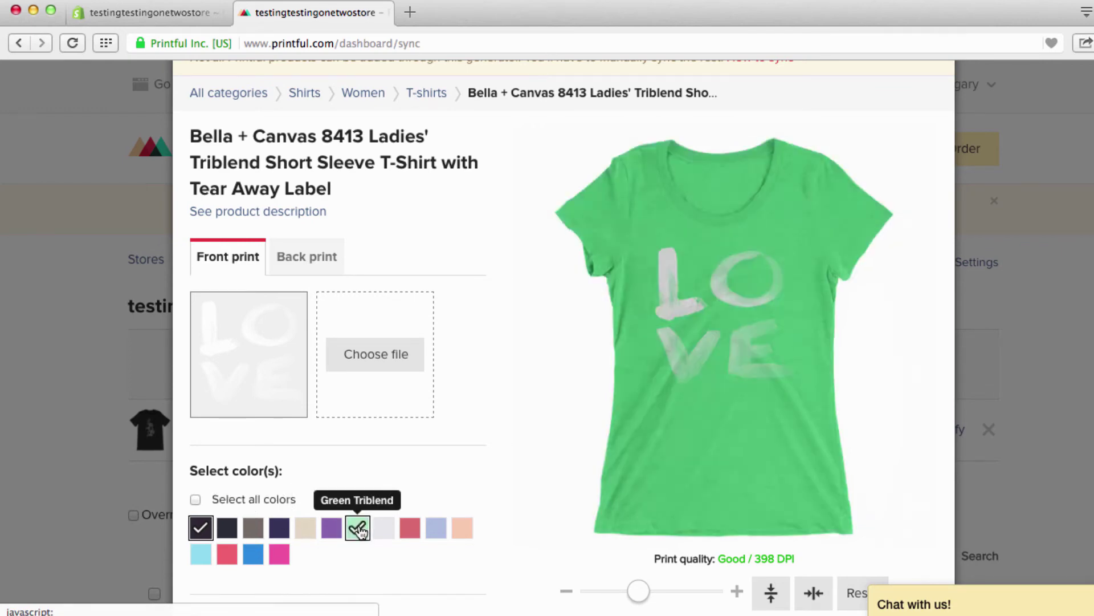
mouse_move(574, 422)
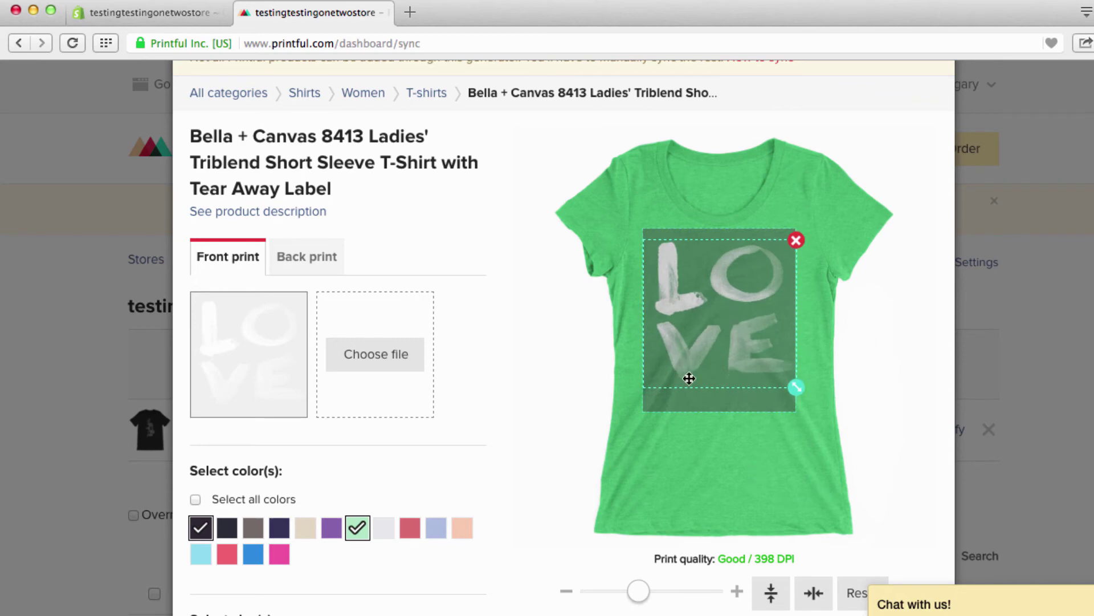
Drop the dark grey colour, keep sizes S to 2XL, and proceed to mockup images
scroll(553, 402, "down", 3)
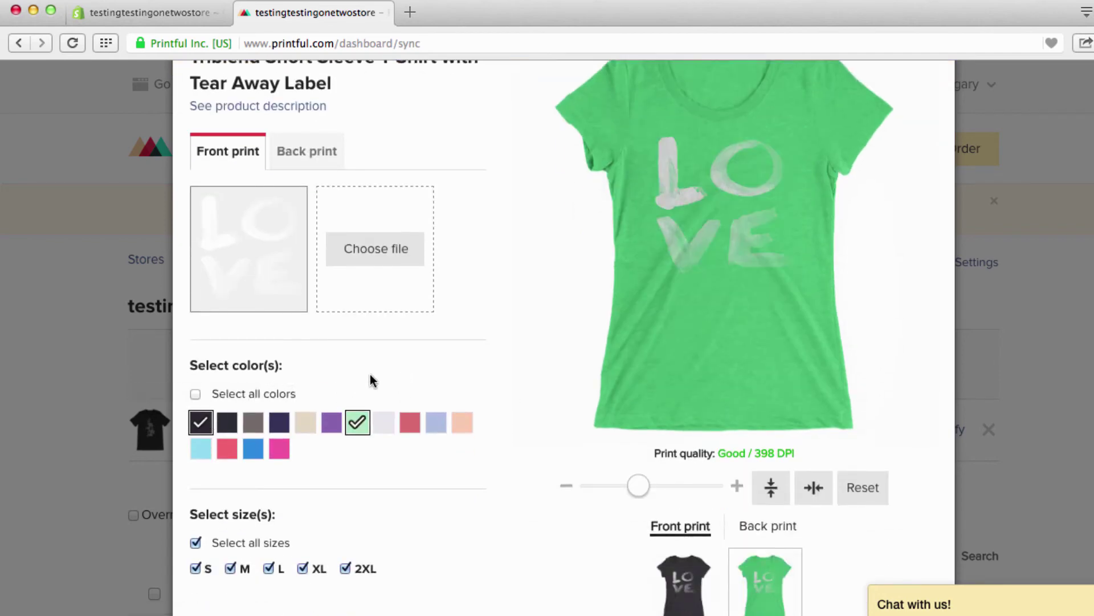
left_click(199, 424)
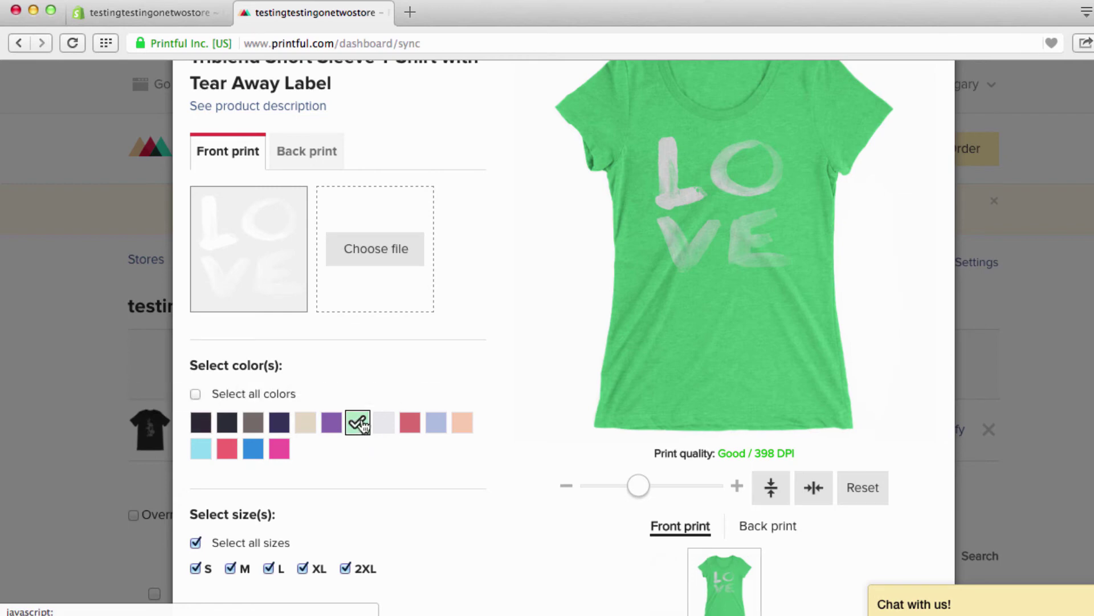
scroll(529, 374, "down", 2)
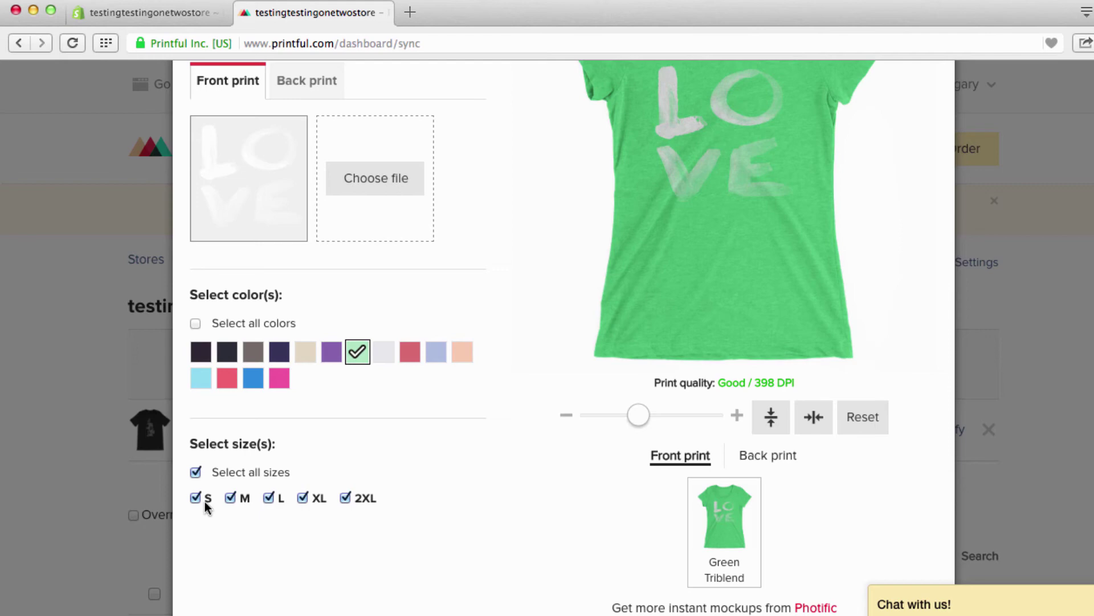
left_click(346, 498)
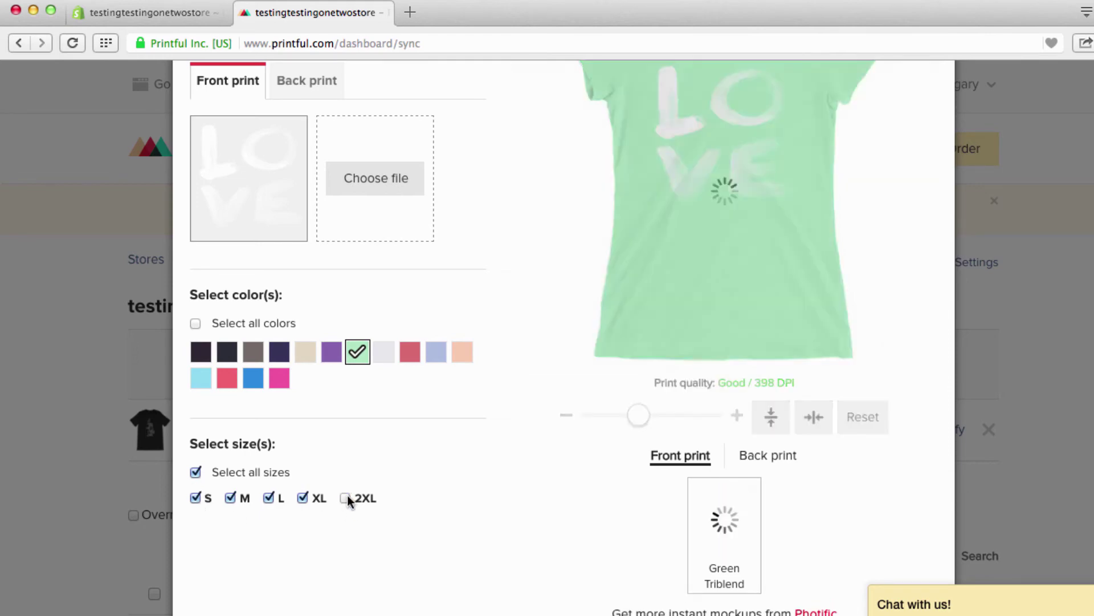
scroll(416, 491, "down", 4)
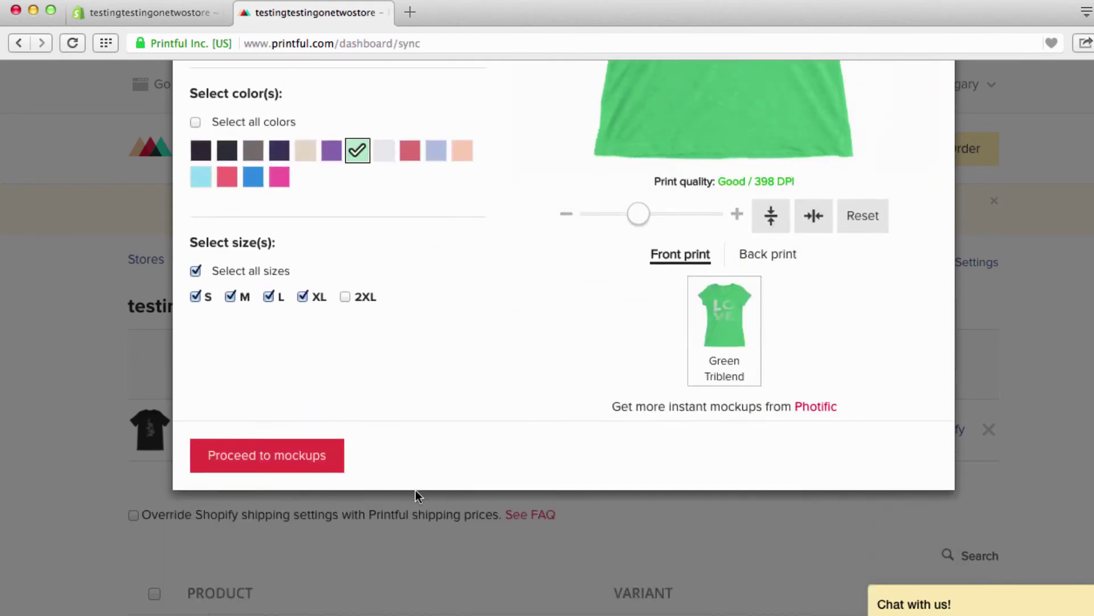
scroll(416, 492, "up", 2)
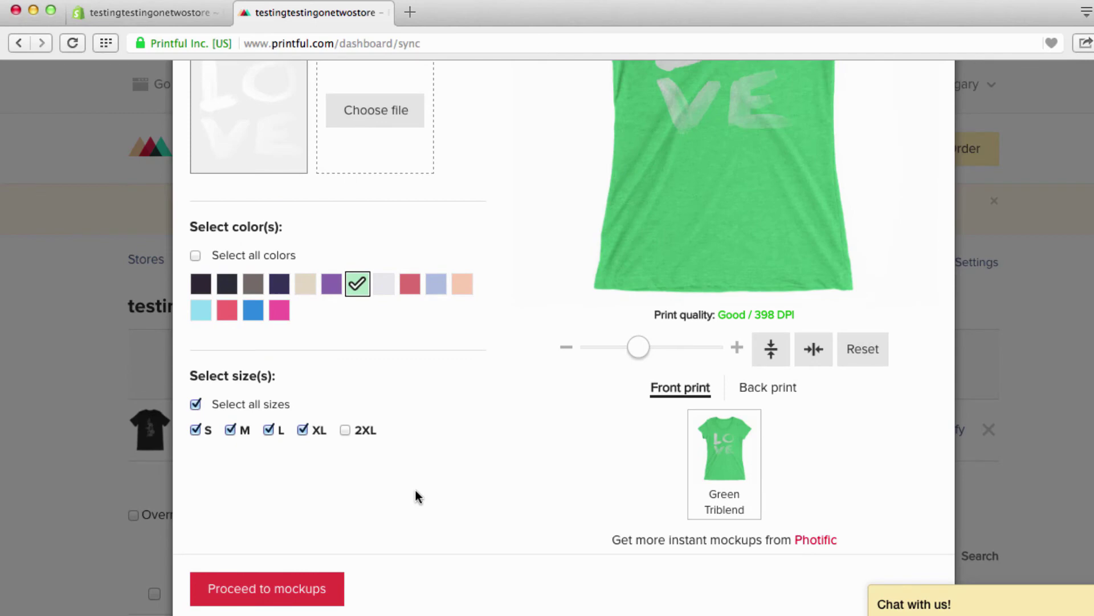
left_click(345, 429)
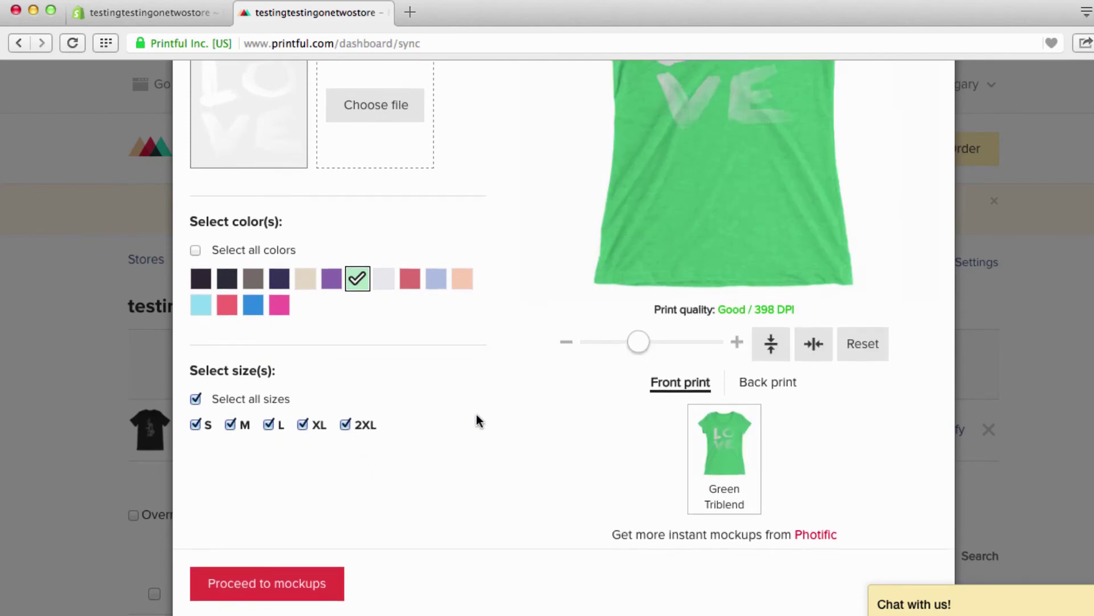
scroll(476, 420, "down", 2)
left_click(291, 493)
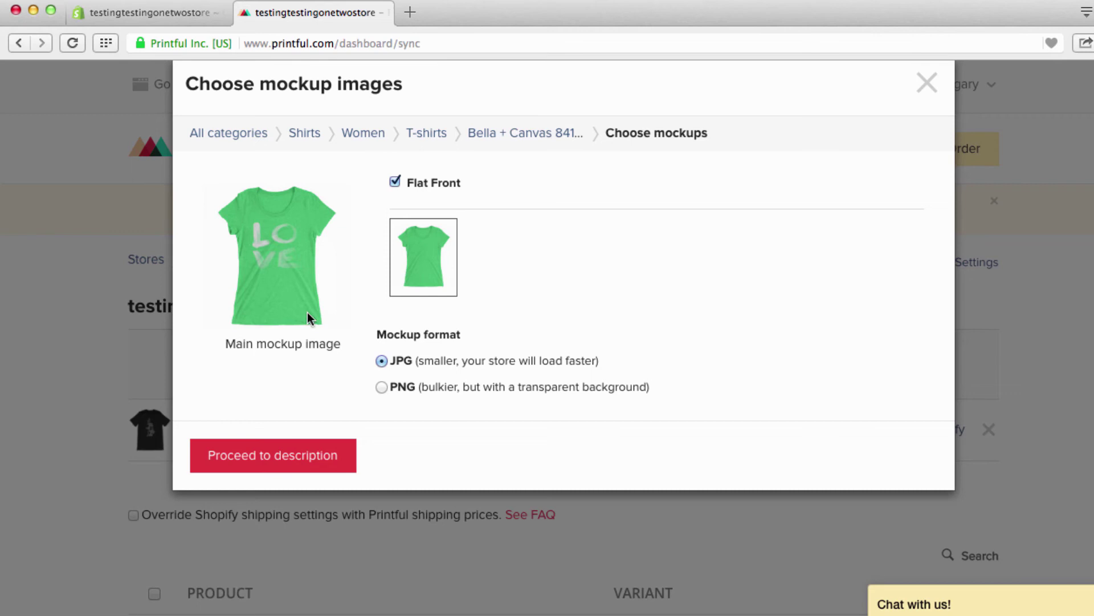
Retitle the ladies' tee product 'The Love Tee' and proceed to pricing
left_click(293, 454)
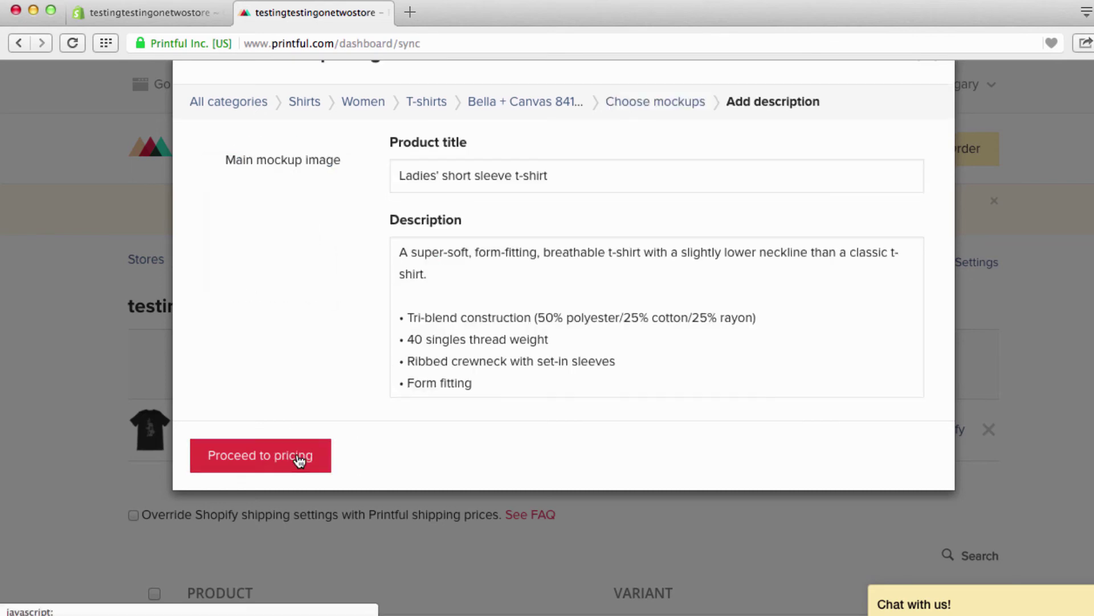
left_click(552, 176)
triple_click(454, 167)
left_click(506, 174)
left_click_drag(569, 180, 376, 173)
type("The")
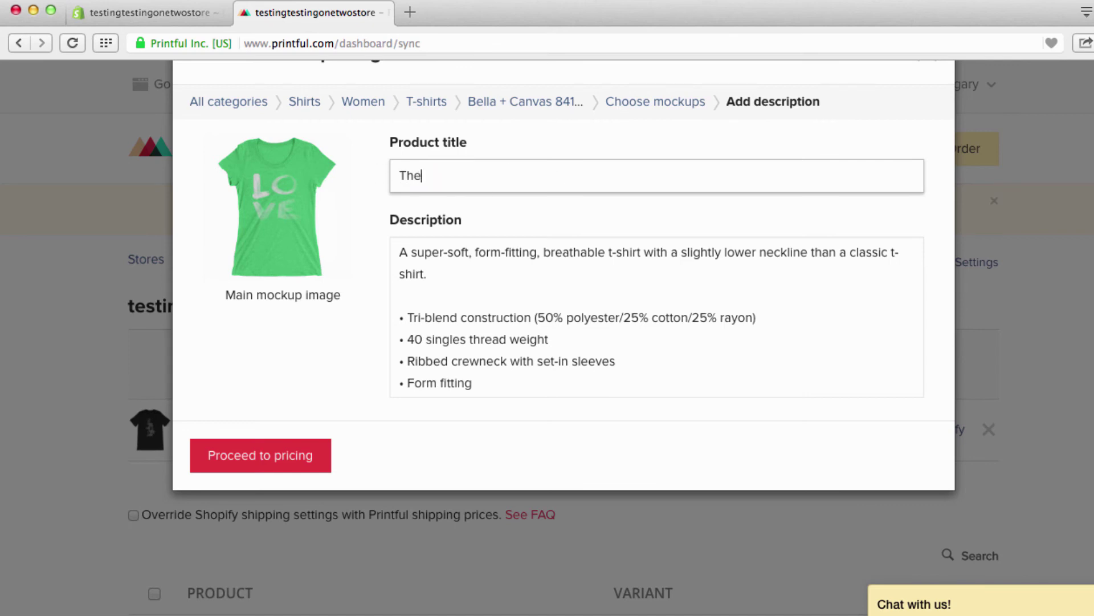
type(" Love Tee")
left_click(288, 456)
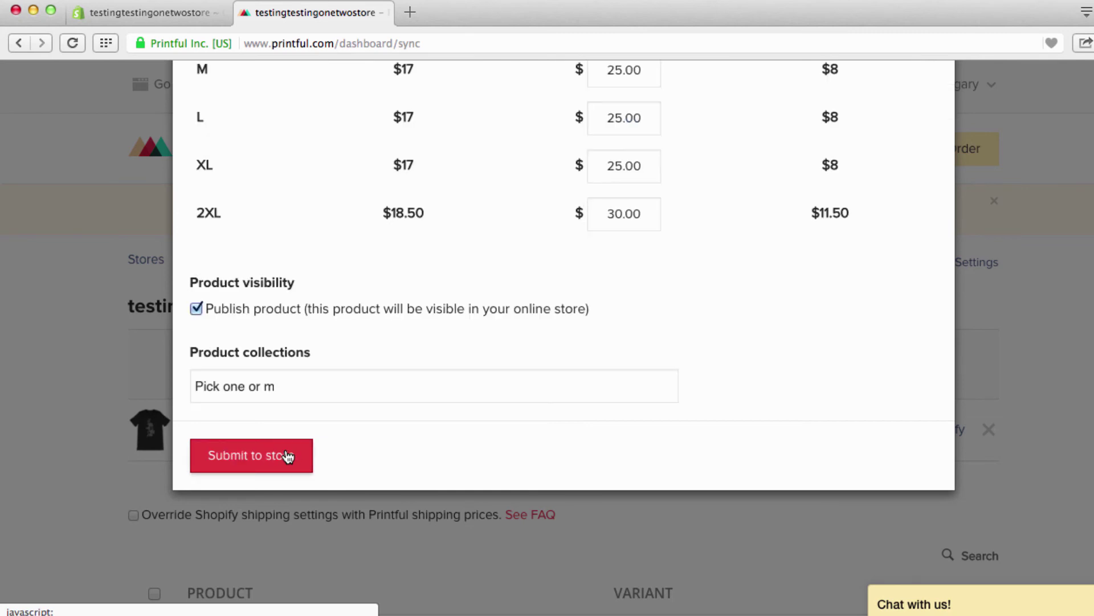
Enter 24.99 as the retail price for sizes S, M, L, XL and 2XL
scroll(415, 374, "up", 3)
scroll(415, 380, "up", 2)
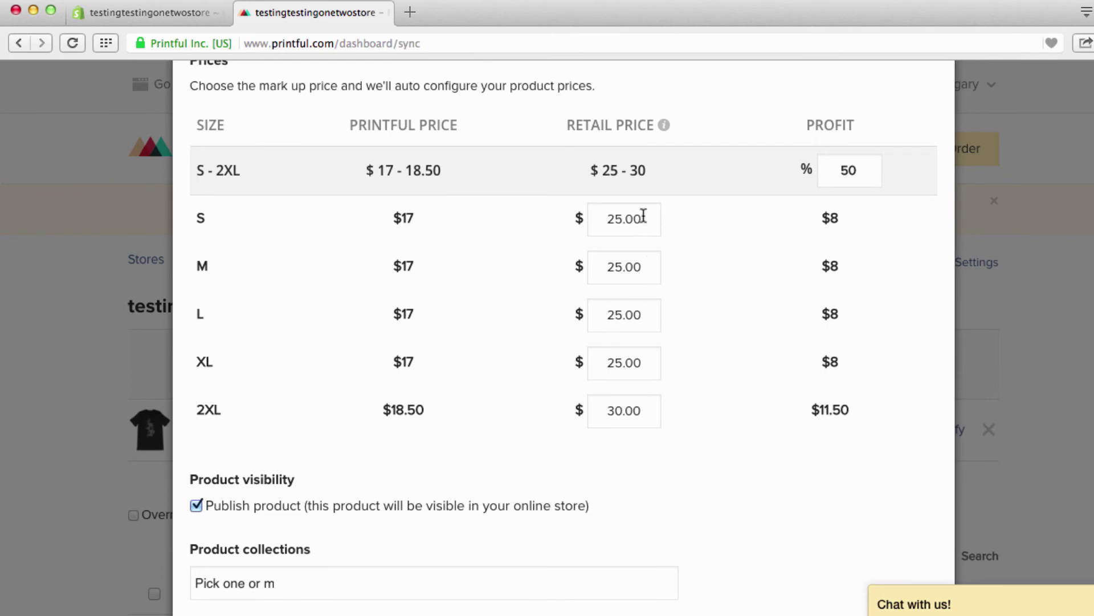
left_click_drag(652, 220, 602, 220)
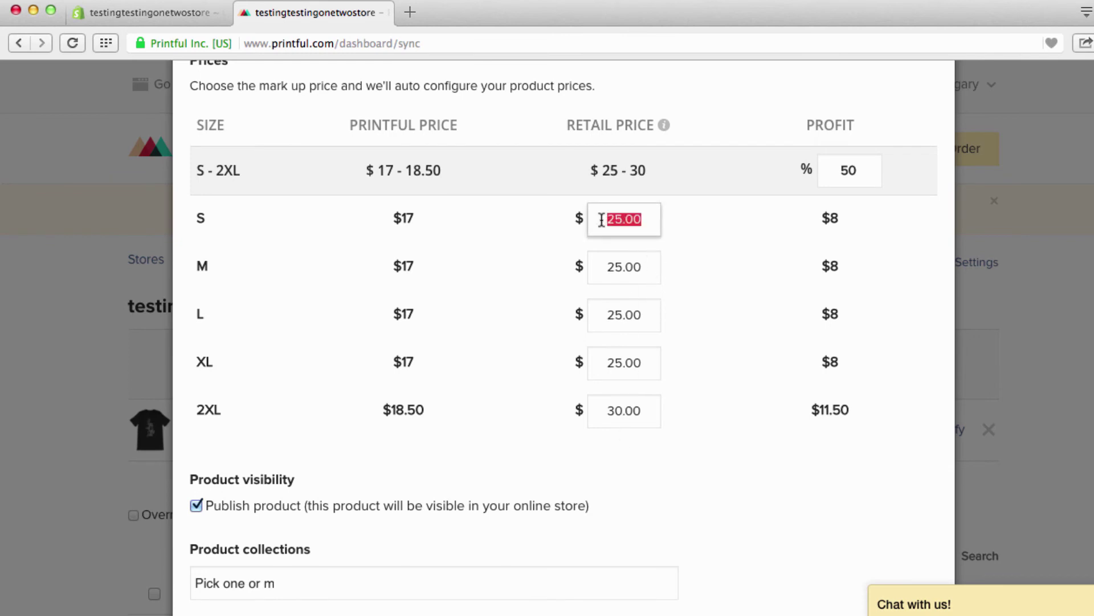
type("24.99")
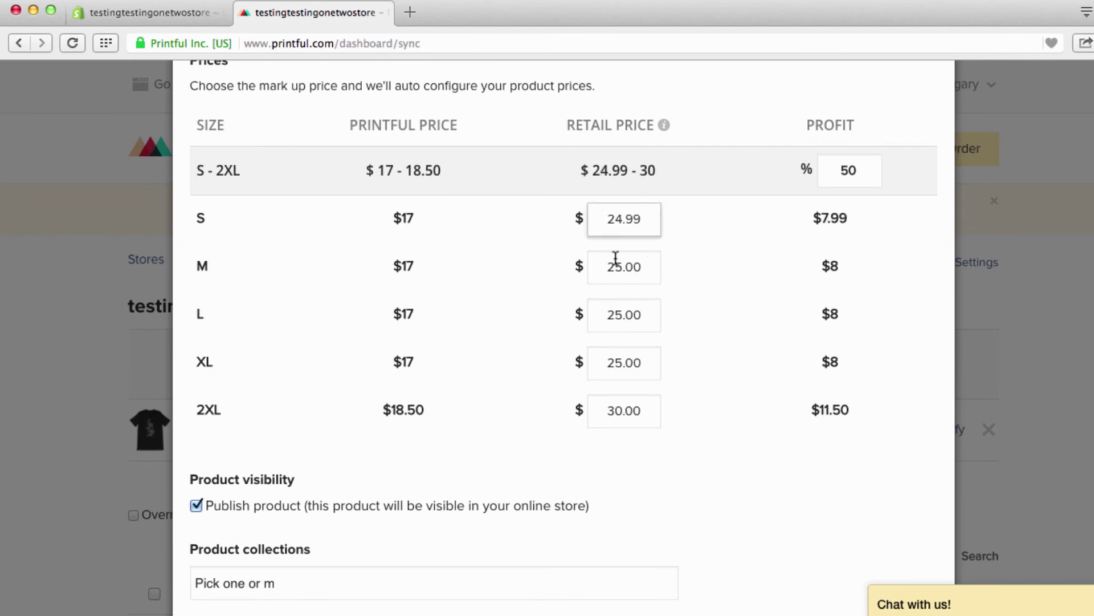
double_click(599, 266)
type("24.99")
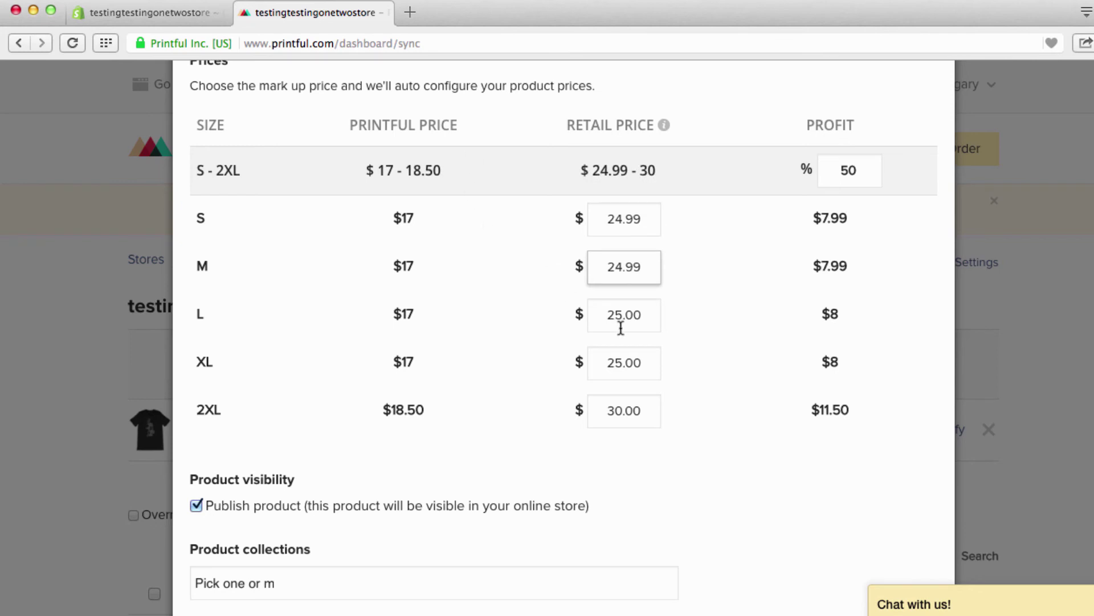
left_click_drag(655, 326, 576, 322)
type("24.99")
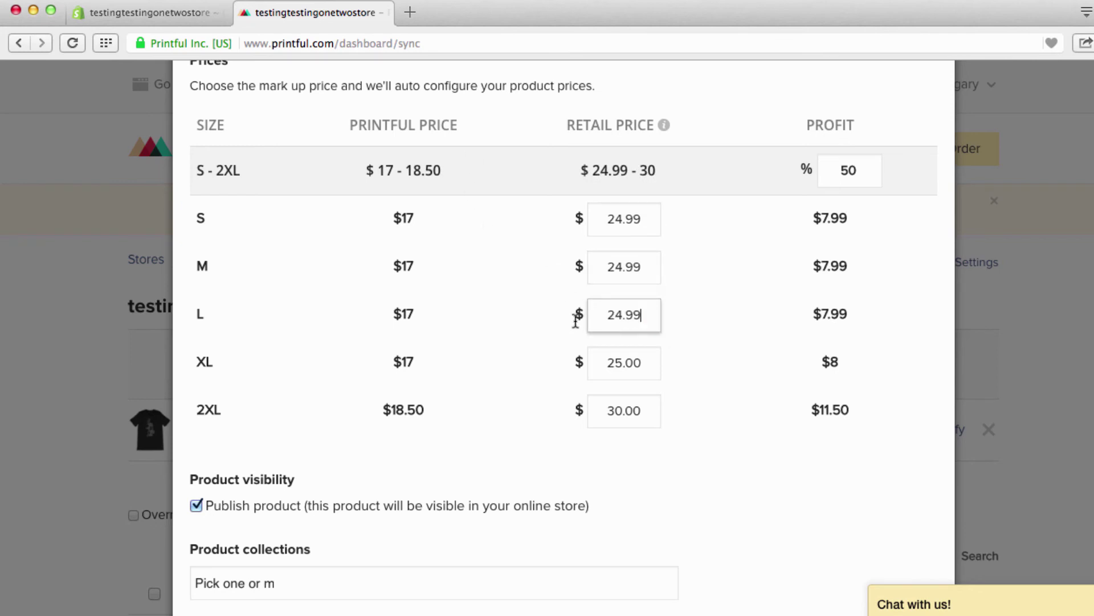
left_click_drag(655, 368, 567, 361)
type("24.99")
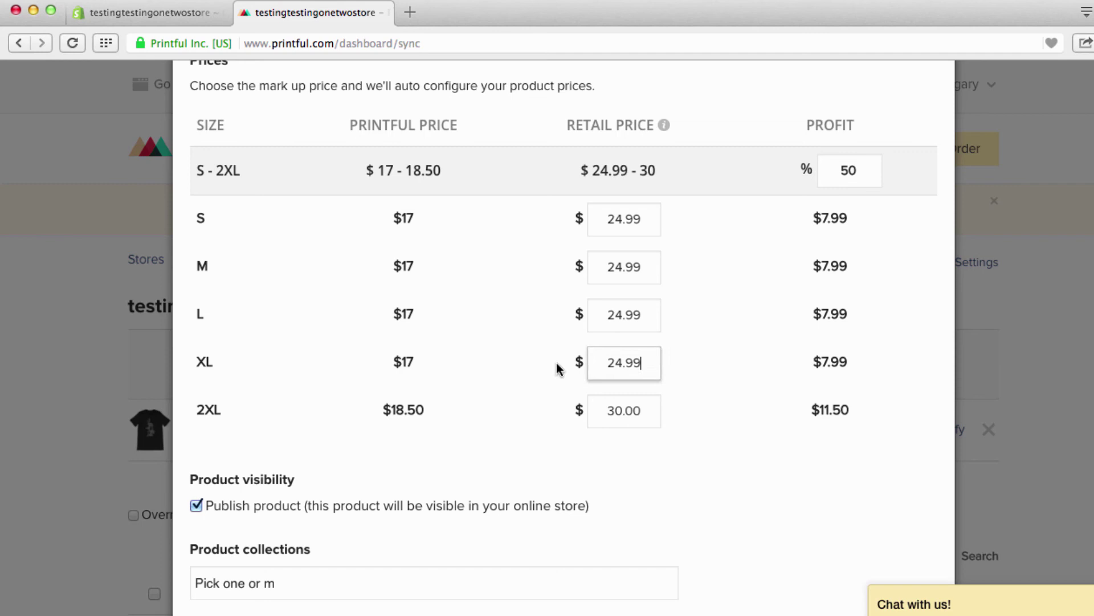
left_click_drag(657, 420, 582, 405)
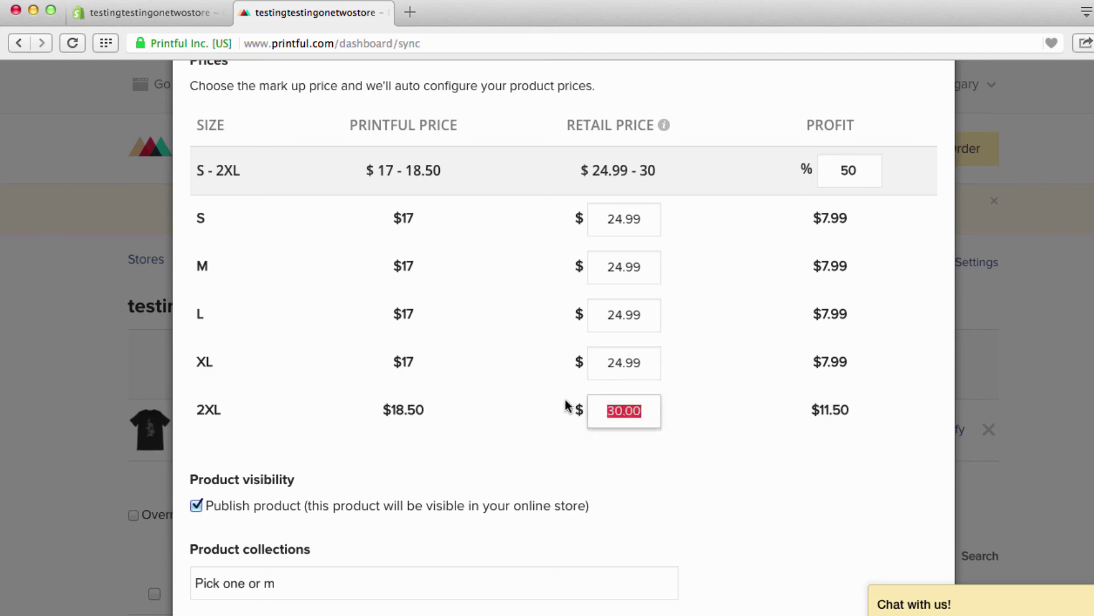
type("24.99")
scroll(623, 388, "down", 1)
scroll(623, 387, "down", 5)
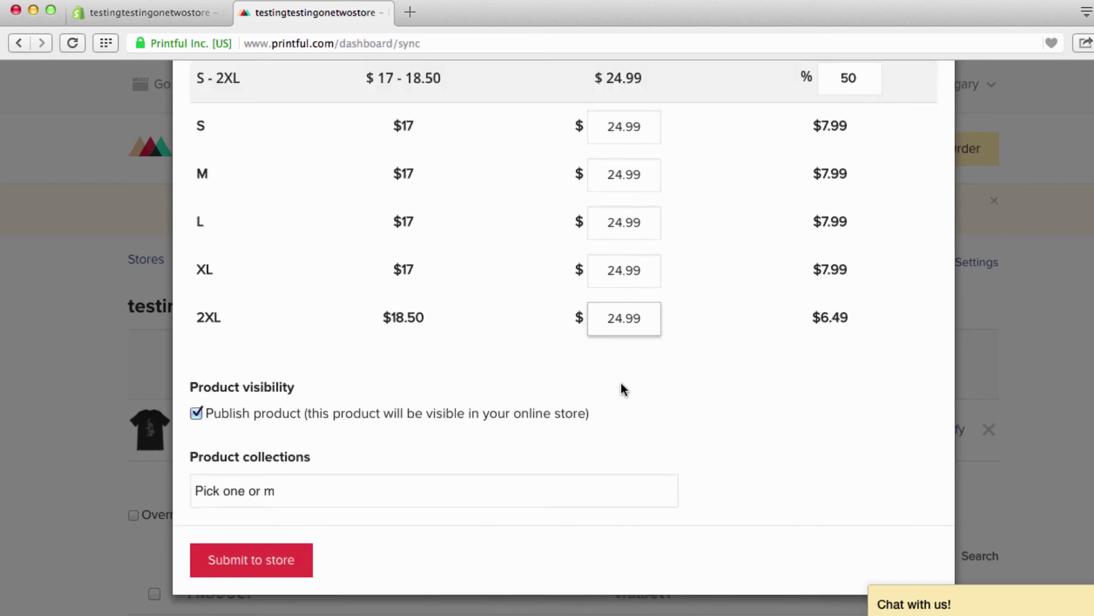
scroll(621, 383, "down", 1)
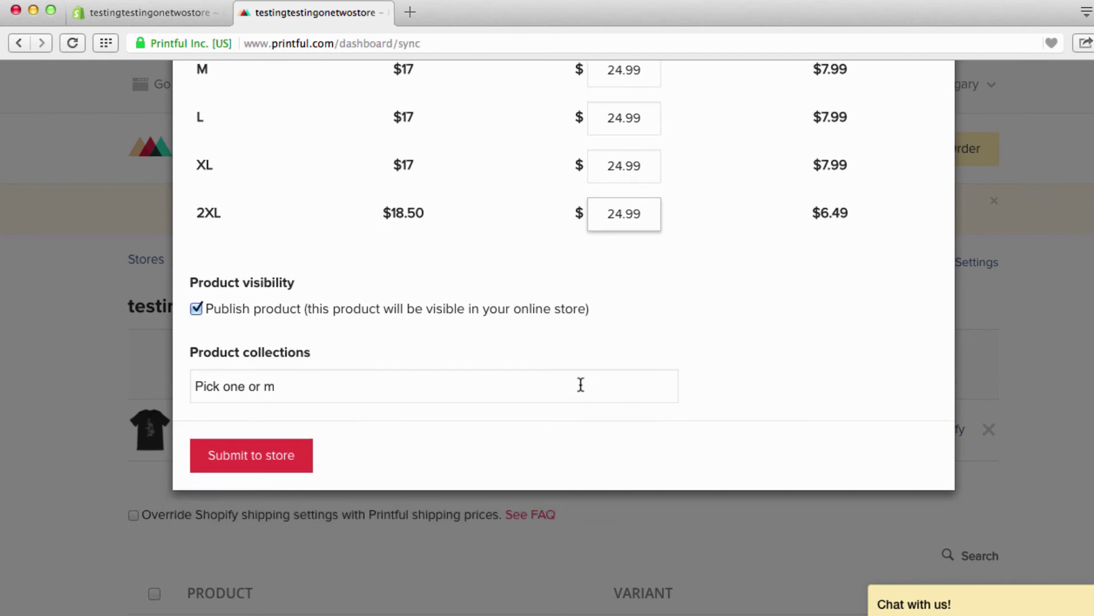
File The Love Tee under the Home page collection and submit it to the store
left_click(380, 391)
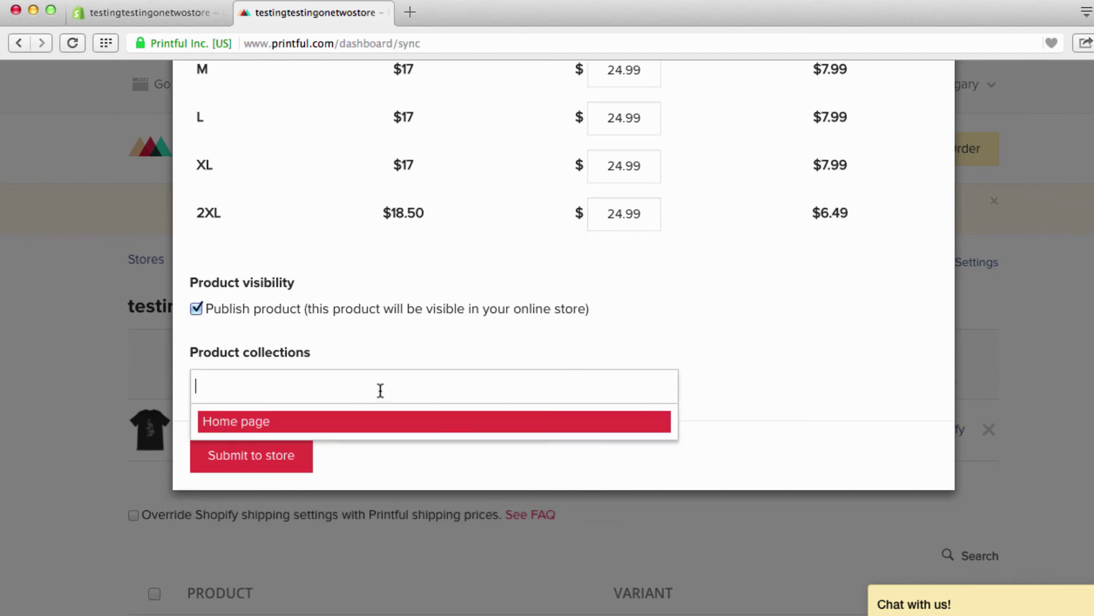
left_click(352, 422)
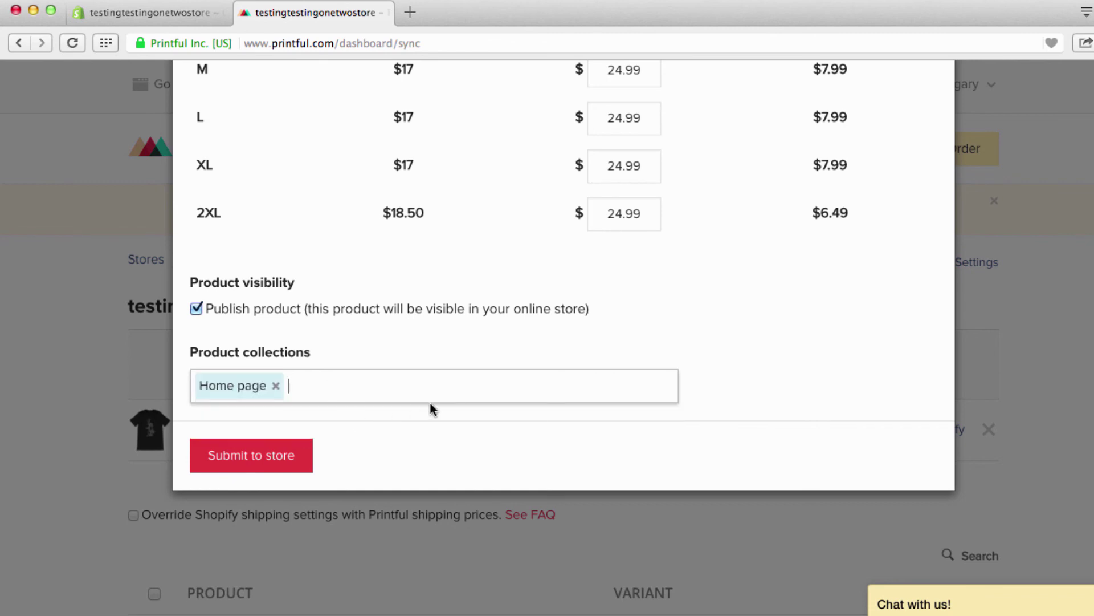
left_click(285, 454)
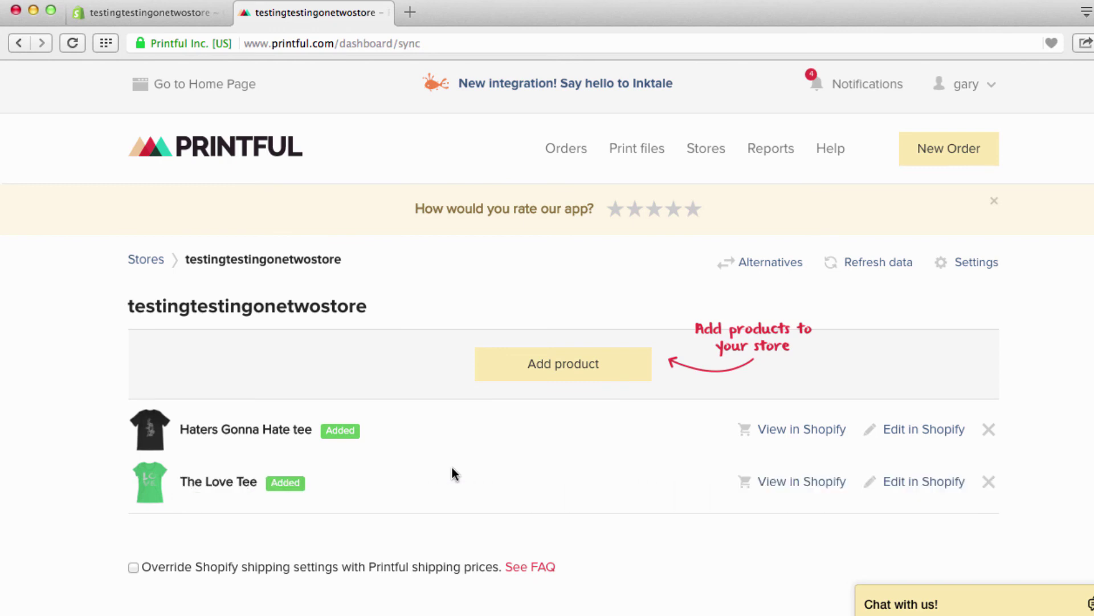
Reload the Shopify theme preview and dismiss the newsletter popup to see The Love Tee at $24.99
left_click(182, 16)
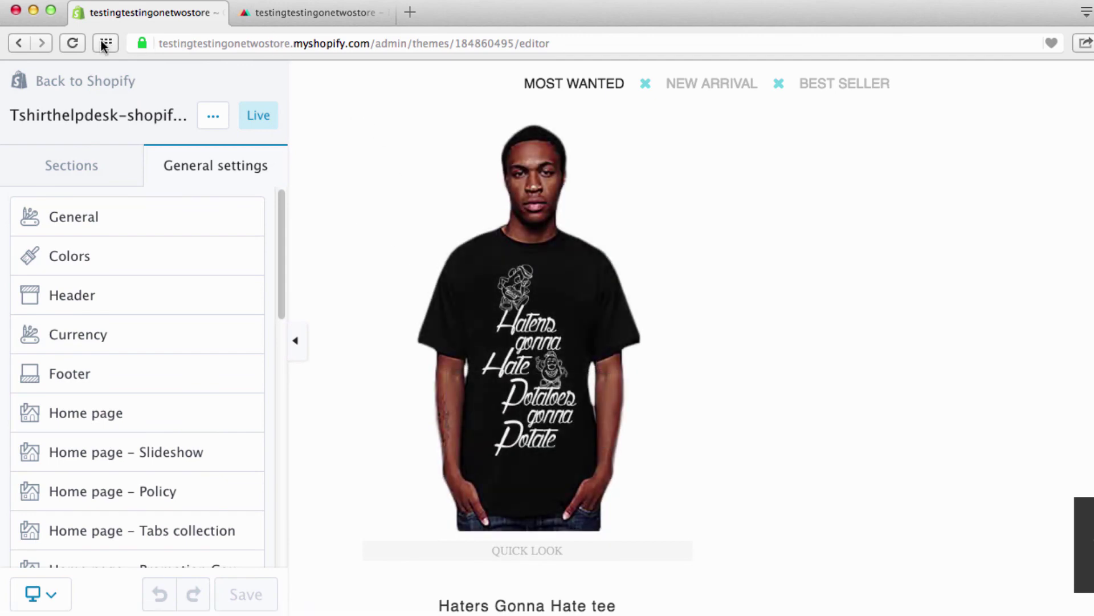
left_click(75, 43)
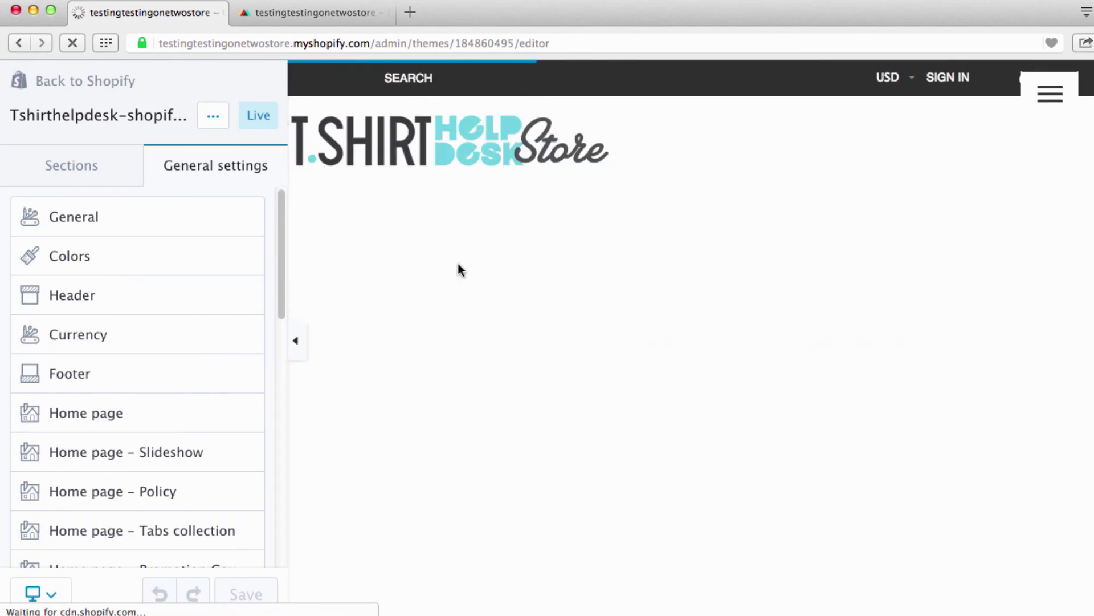
scroll(501, 302, "down", 10)
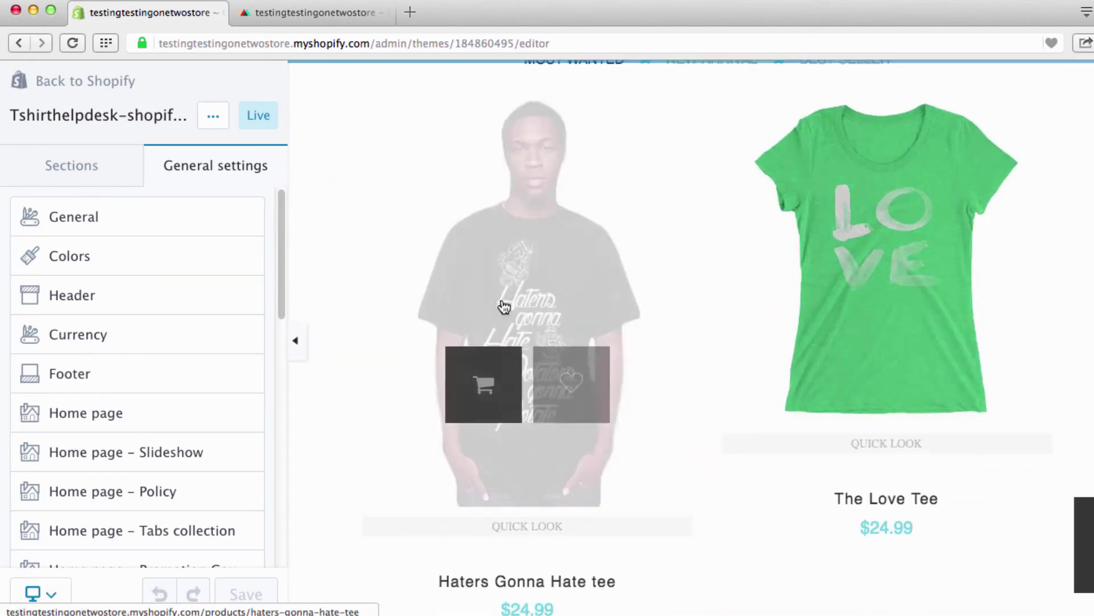
mouse_move(760, 442)
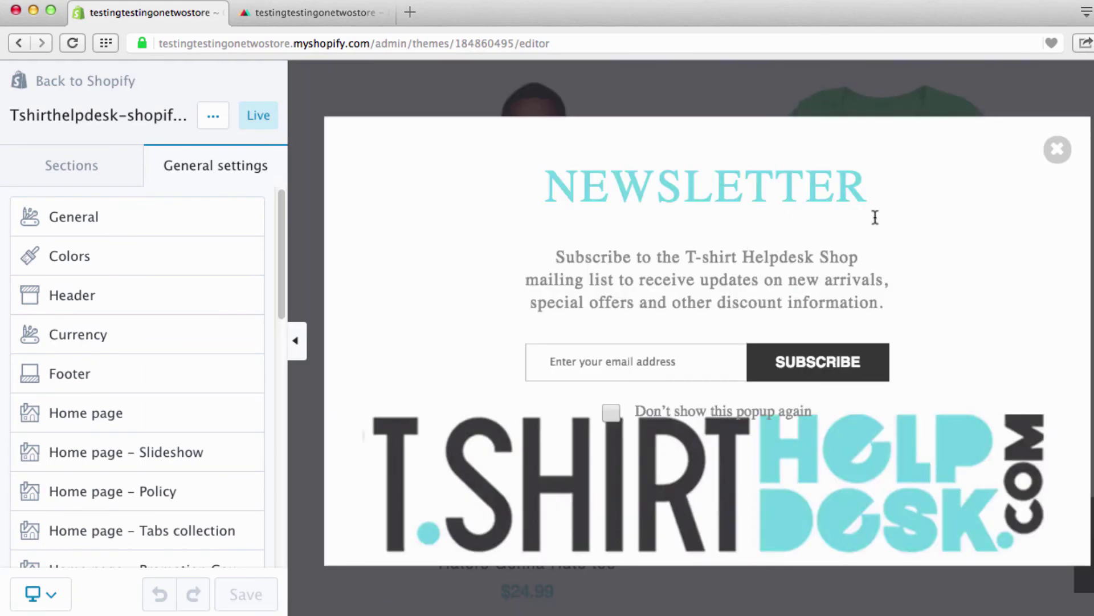
left_click(1057, 149)
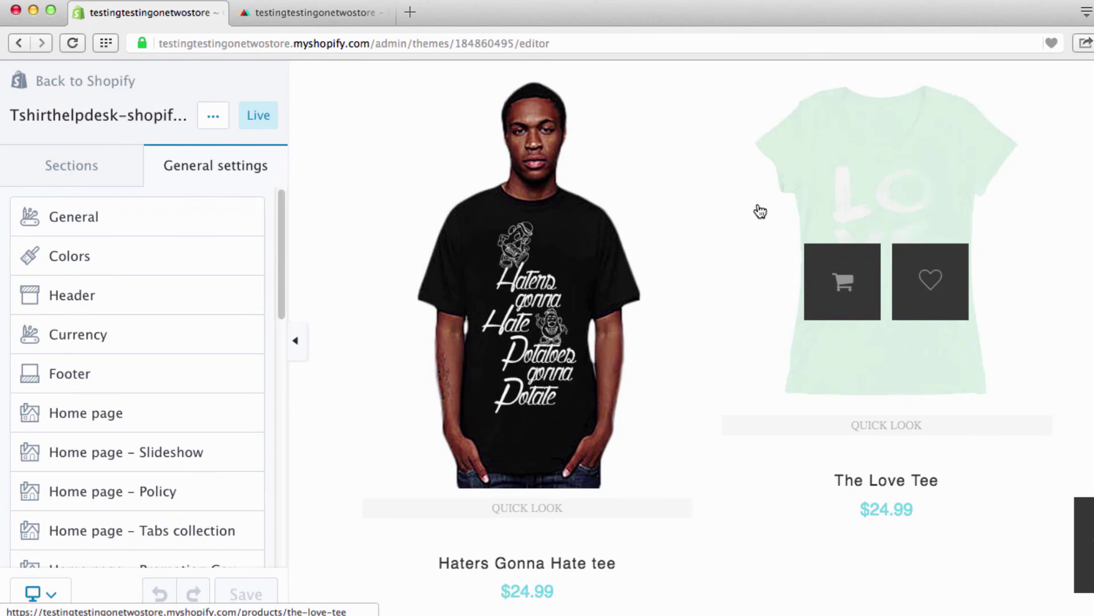